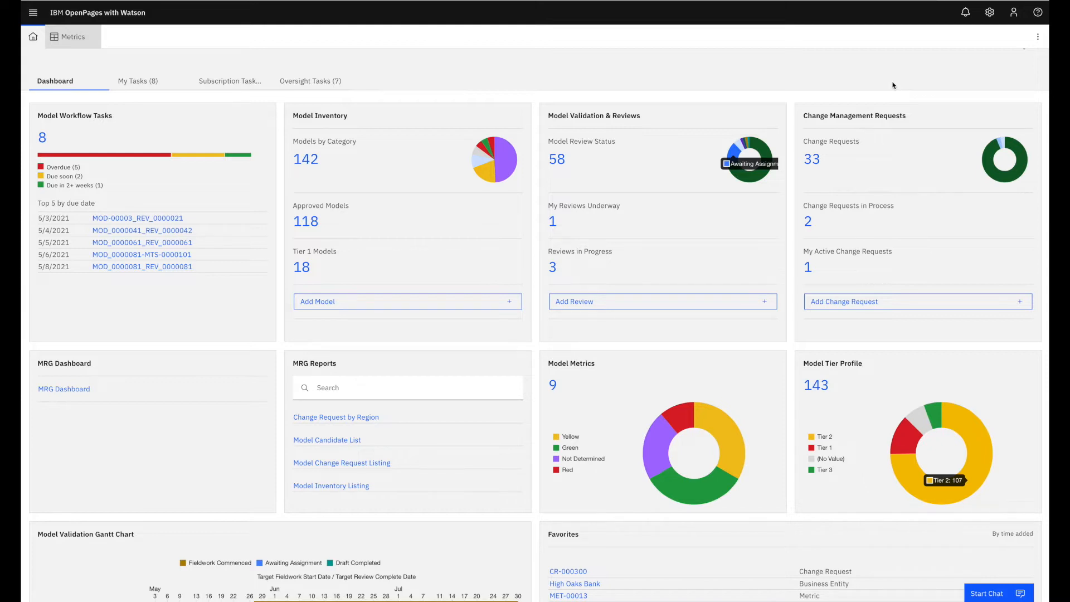
# - Look over the dashboard's model inventory, validation and change request cards and open the yellow segment of the Model Metrics chart
pyautogui.moveTo(490, 146)
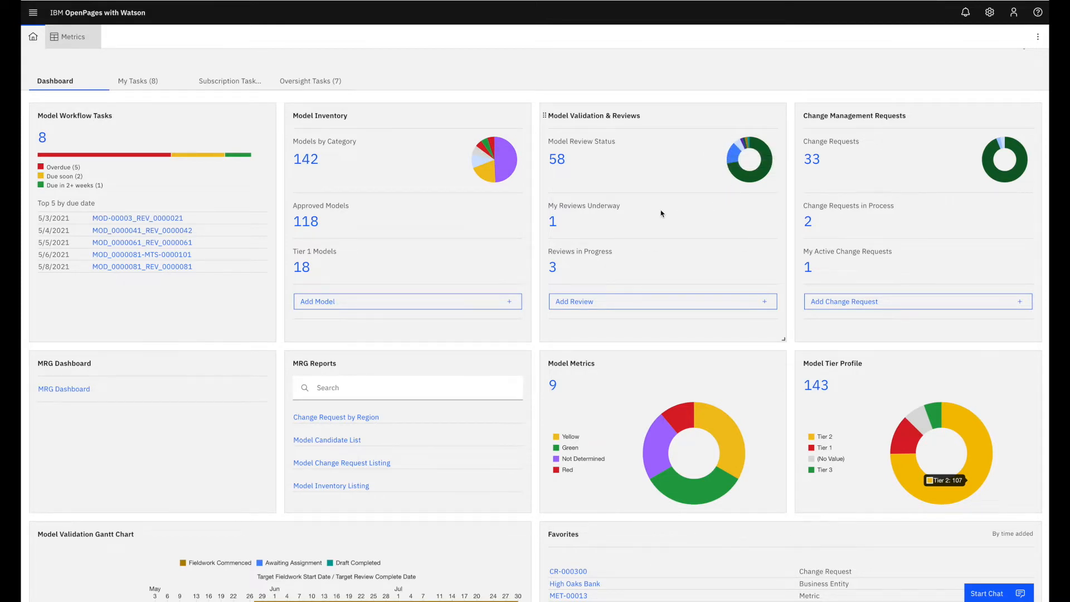
pyautogui.scroll(-1, 698, 283)
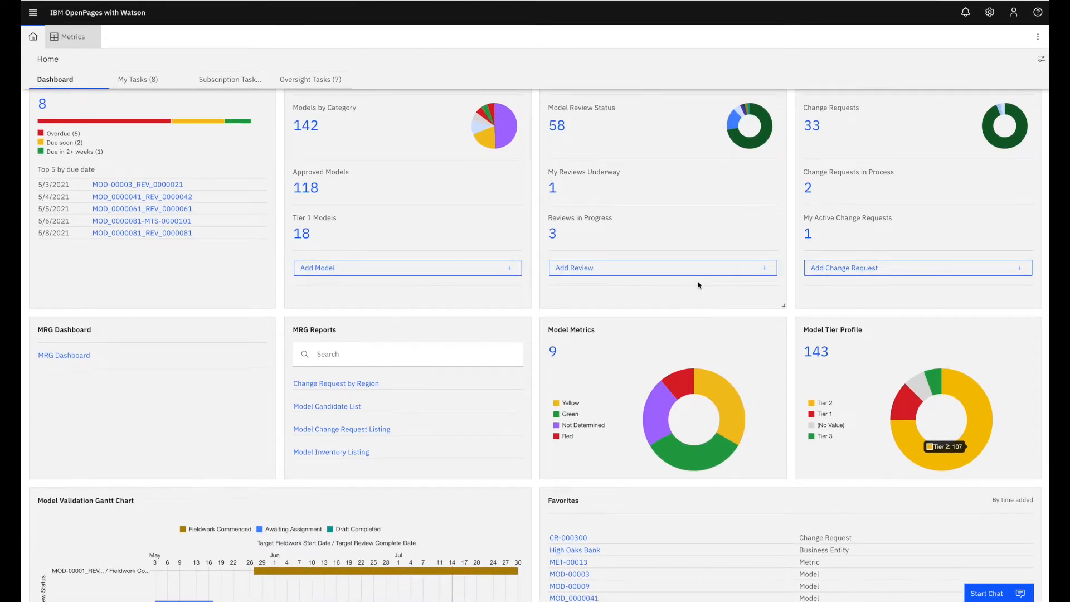
pyautogui.click(730, 398)
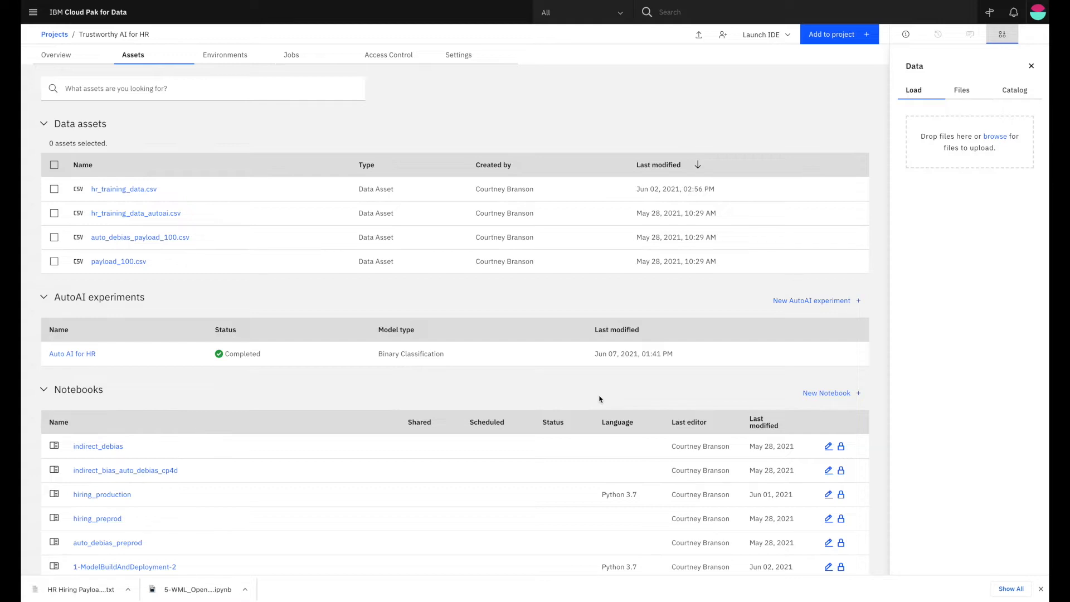
# - Review the data assets, AutoAI experiment, notebooks and models of the Trustworthy AI for HR project in IBM Cloud Pak for Data
pyautogui.scroll(-4, 453, 266)
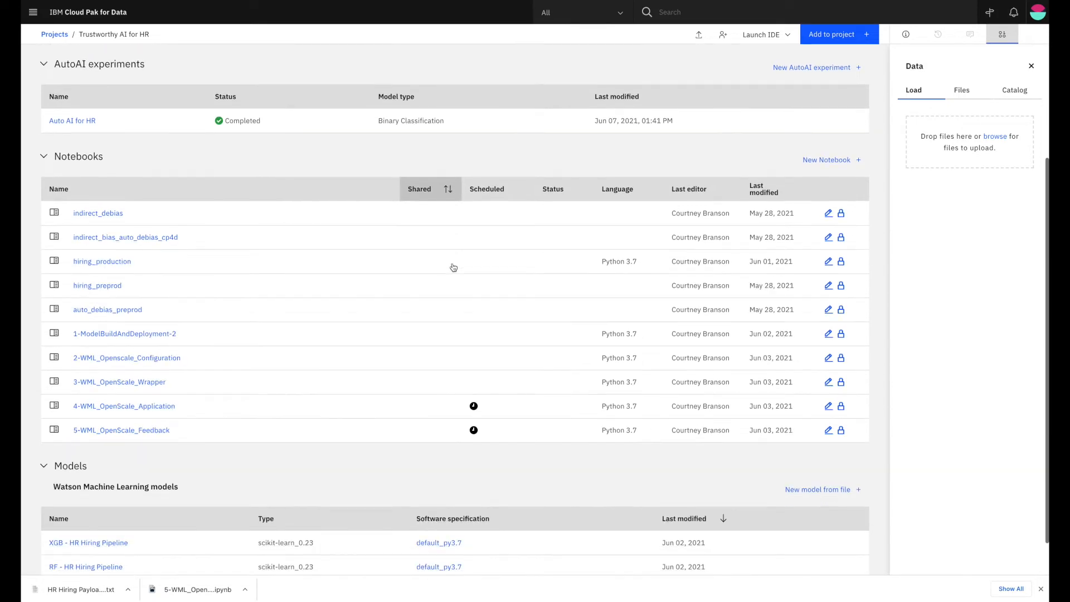
pyautogui.scroll(-1, 453, 266)
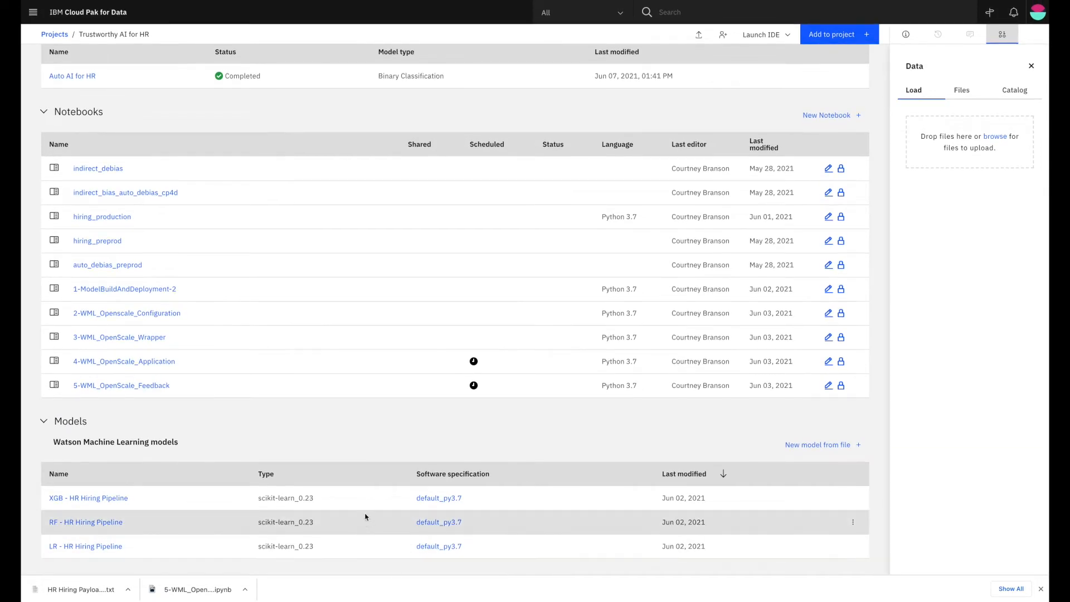
pyautogui.scroll(5, 380, 464)
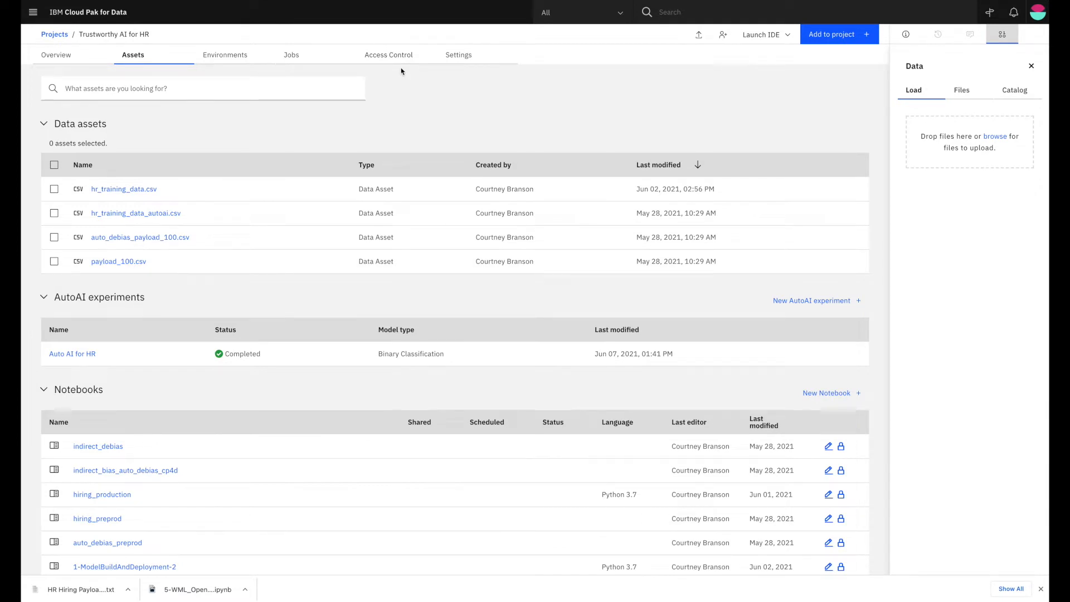
# - Open the hr_training_data.csv data asset and preview its columns through to HIRED
pyautogui.click(121, 190)
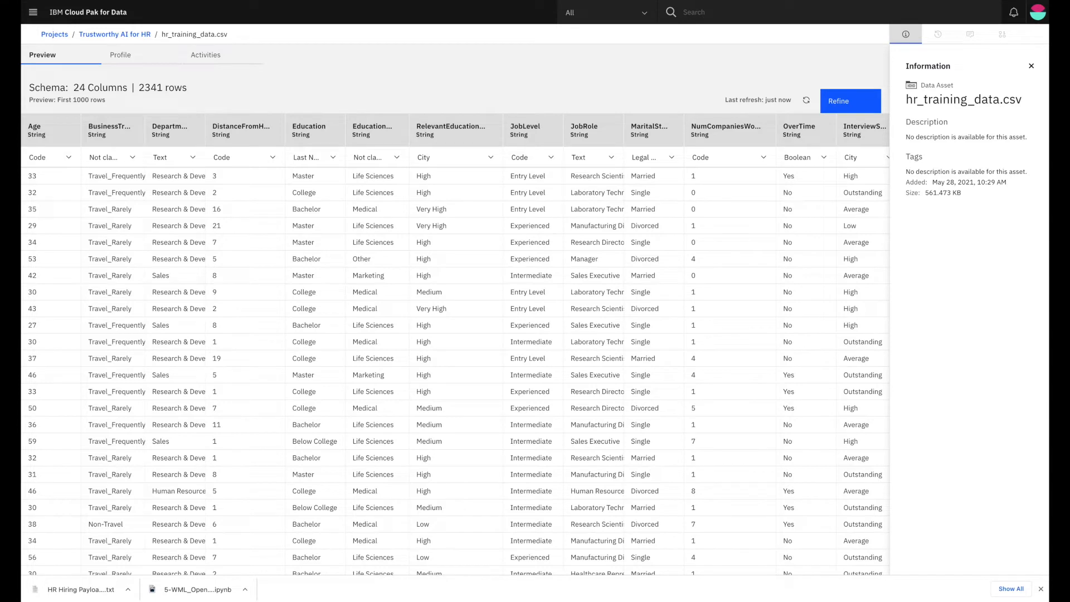
pyautogui.hscroll(10, 437, 283)
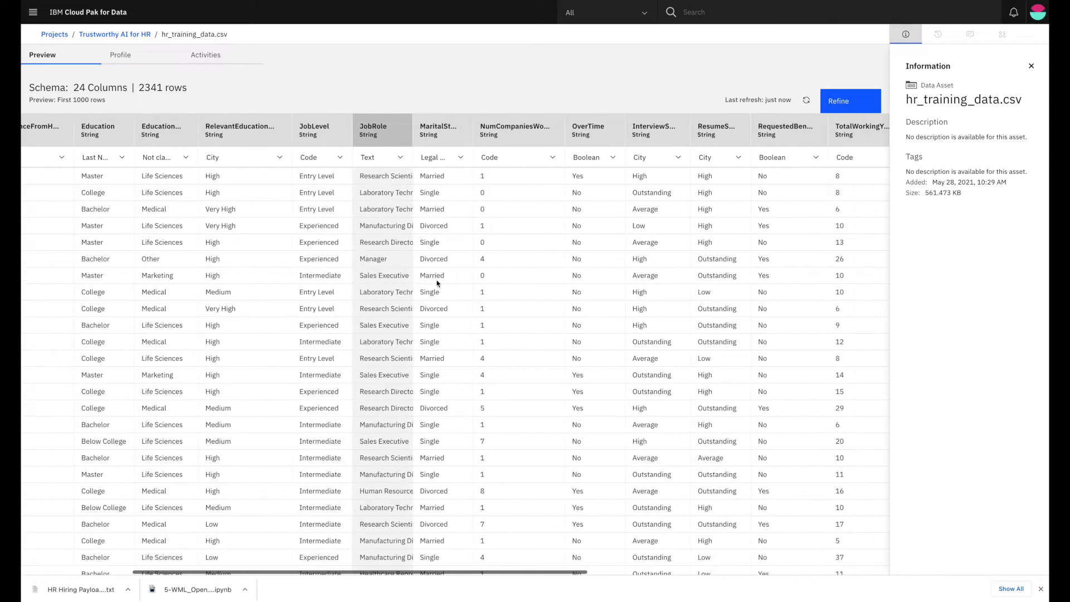
pyautogui.hscroll(4, 437, 284)
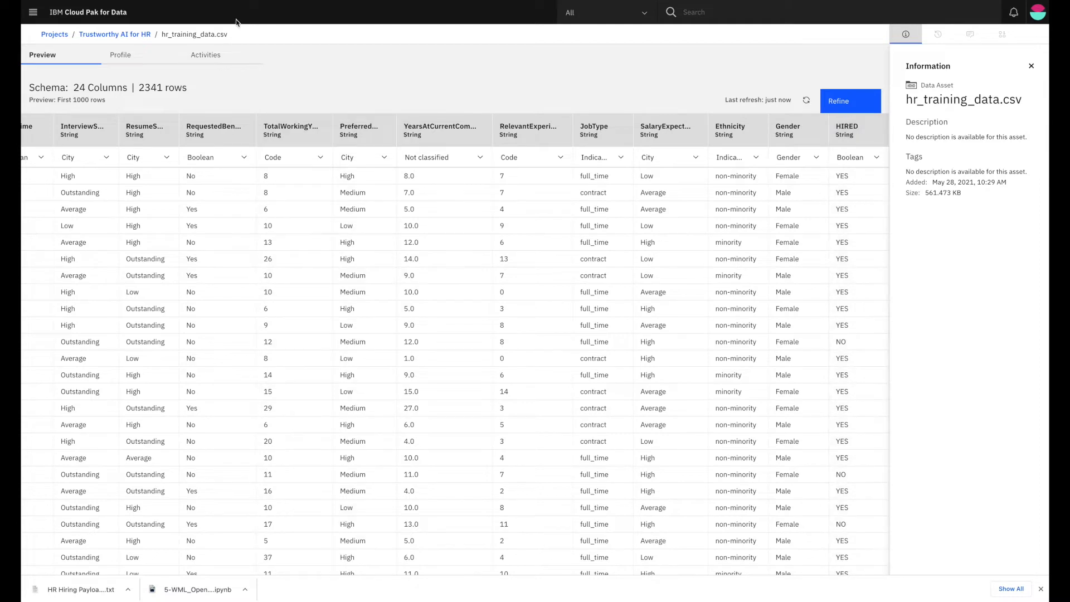
# - Examine the column profile of hr_training_data.csv, including the frequency charts and statistics of its fields
pyautogui.click(130, 58)
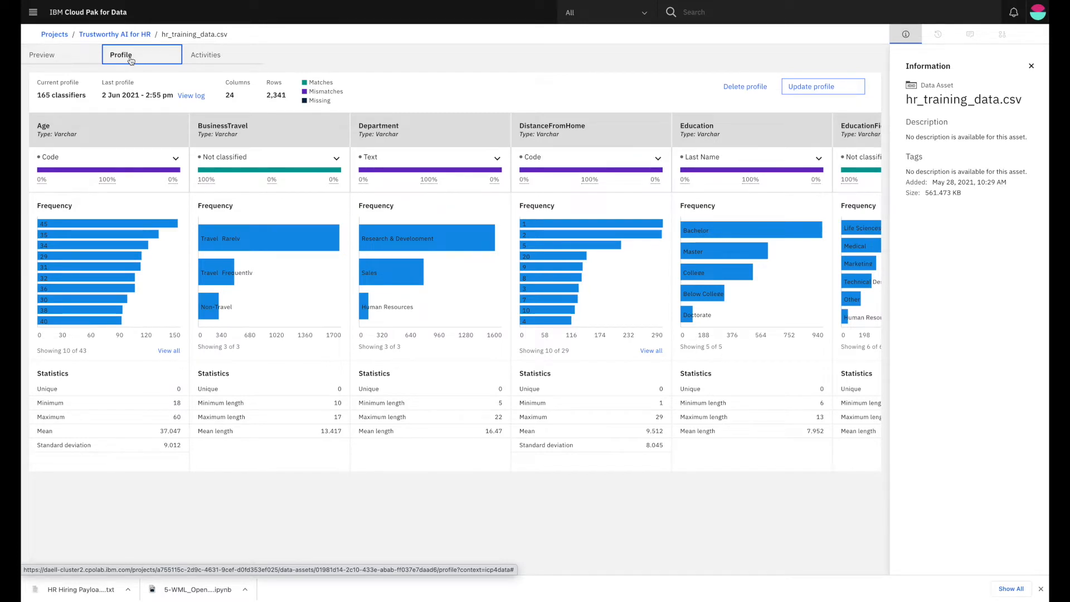
pyautogui.hscroll(4, 706, 246)
pyautogui.hscroll(20, 707, 250)
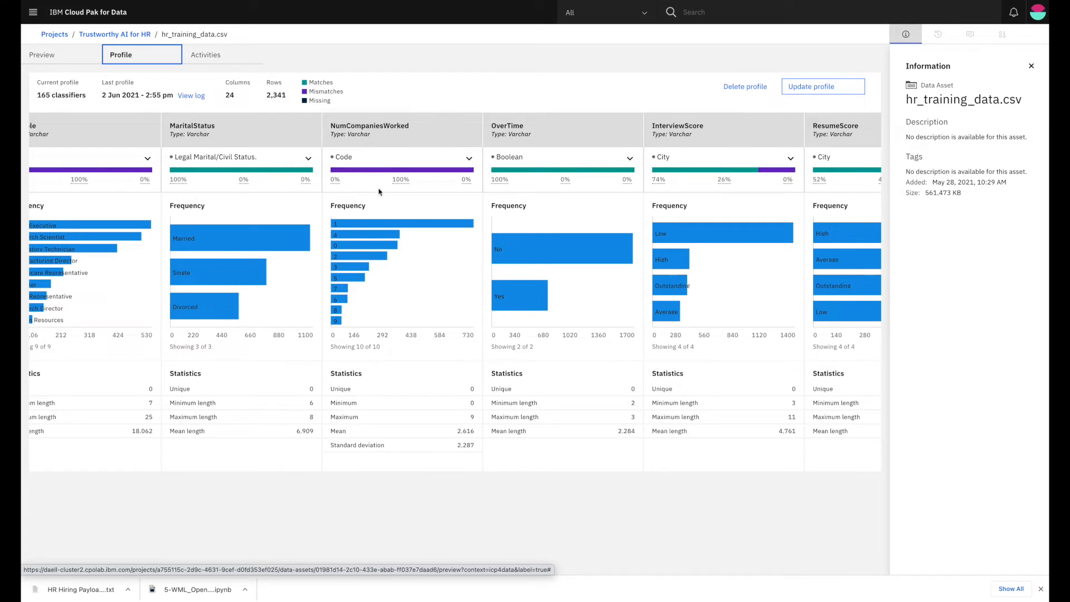
# - Open the Auto AI for HR experiment and inspect the pipelines and training data split in its relationship map
pyautogui.click(390, 1)
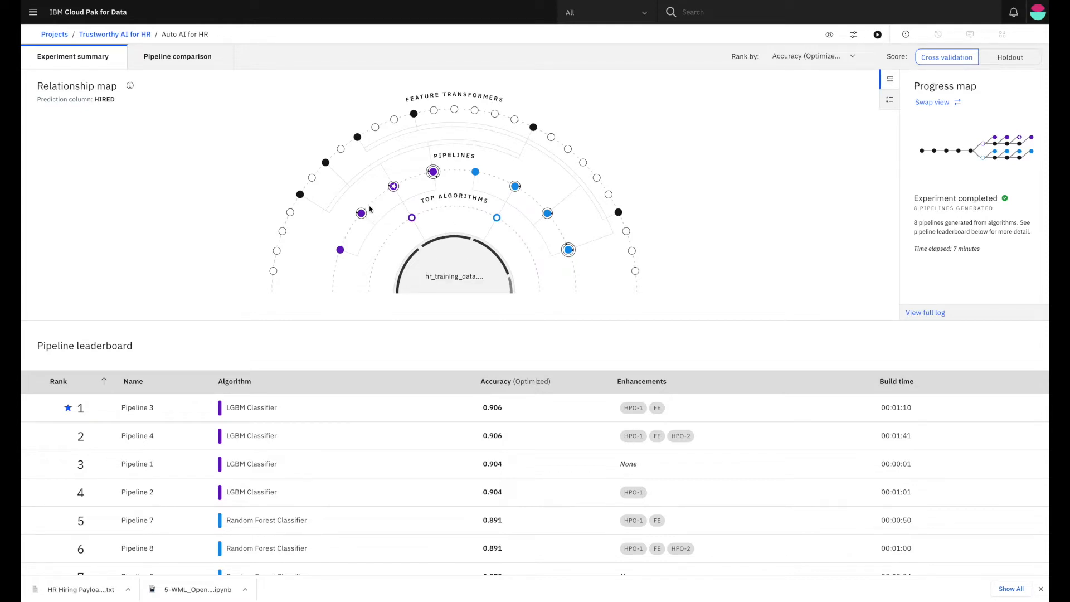
pyautogui.moveTo(395, 187)
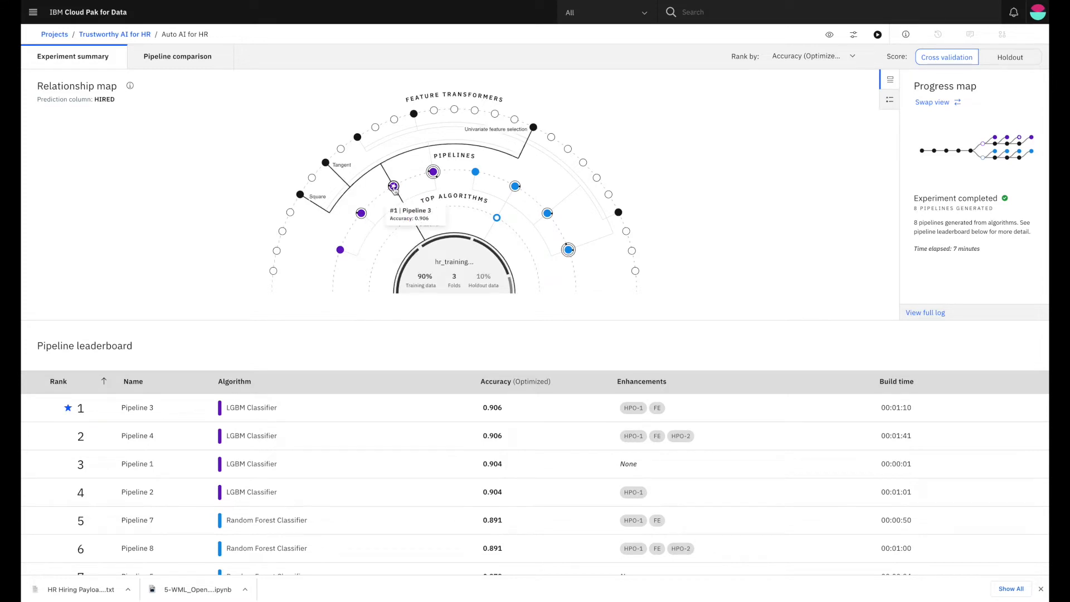
pyautogui.moveTo(434, 172)
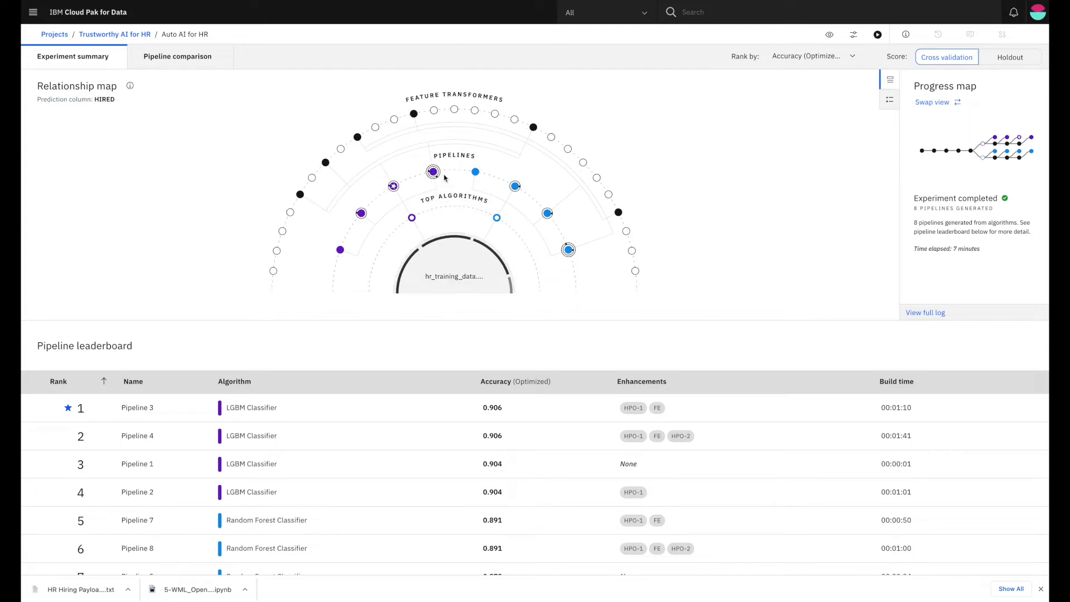
pyautogui.moveTo(447, 270)
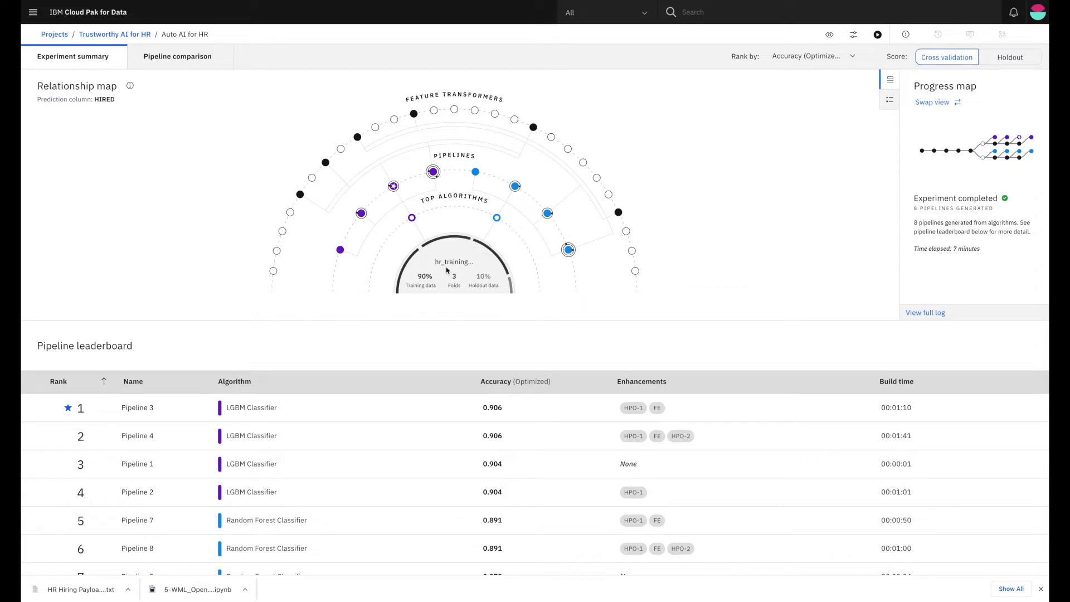
# - Compare the pipelines' metrics and open the save options for Pipeline 3 from the experiment summary
pyautogui.click(177, 59)
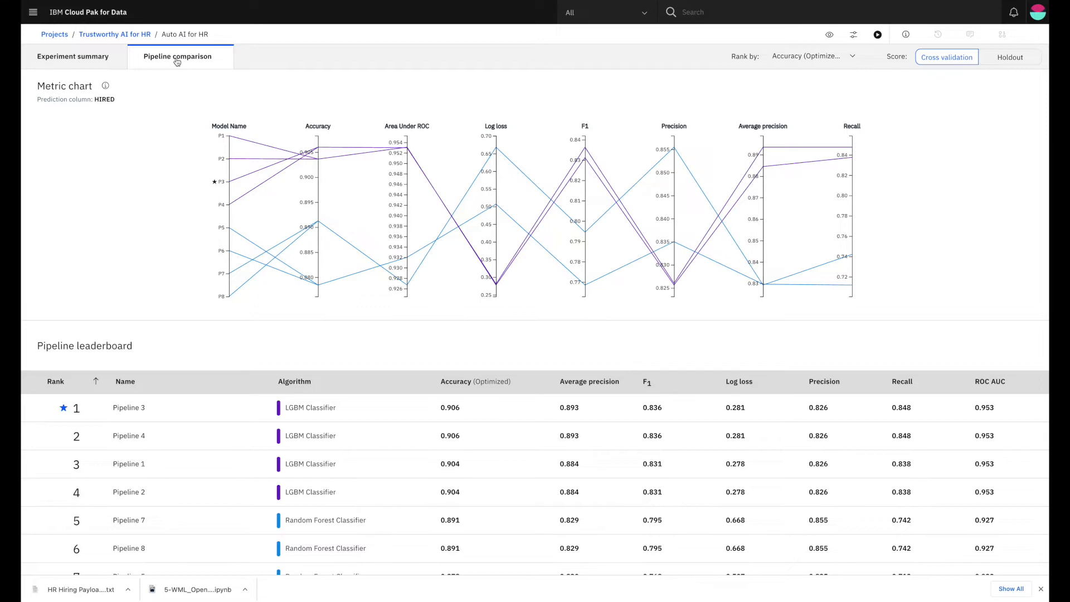
pyautogui.click(71, 63)
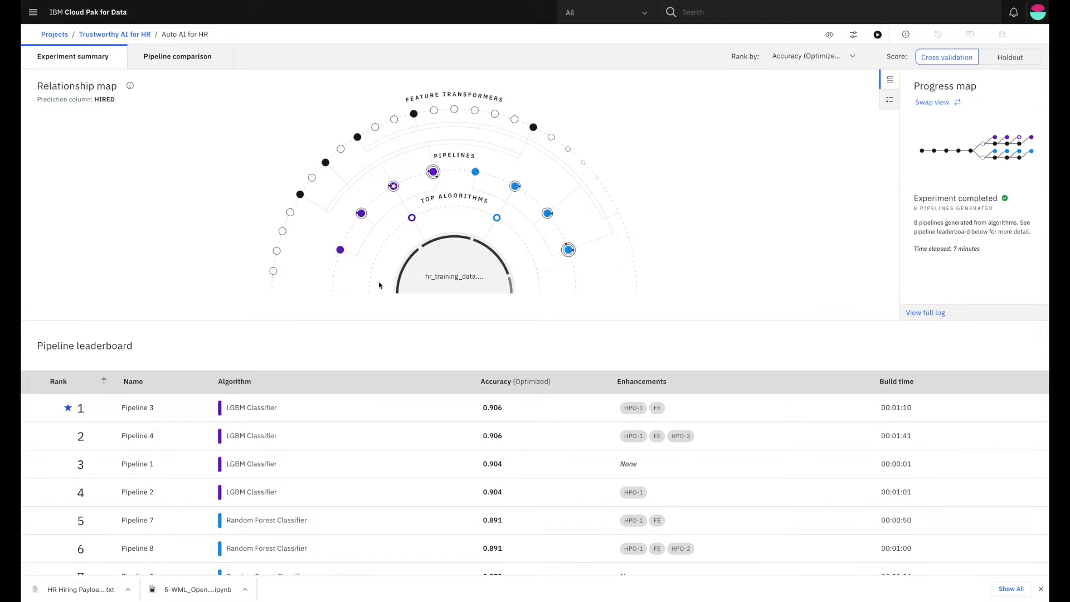
pyautogui.moveTo(772, 418)
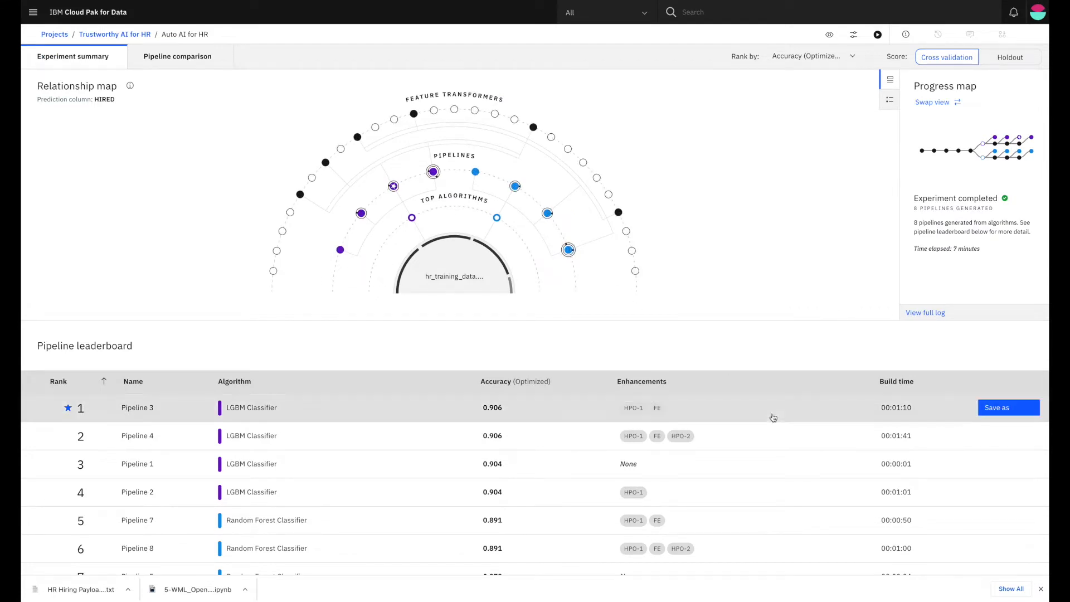
pyautogui.click(1010, 410)
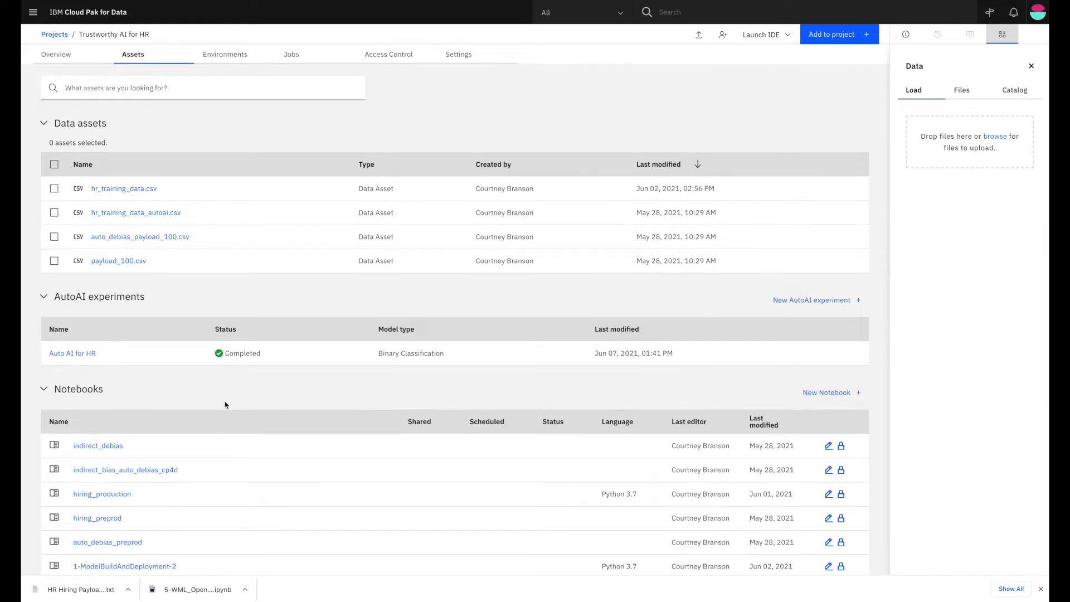
# - Open the 1-ModelBuildAndDeployment-2 notebook from the project assets and read through its code and charts down to the correlation matrix
pyautogui.scroll(-2, 225, 404)
pyautogui.scroll(-2, 225, 405)
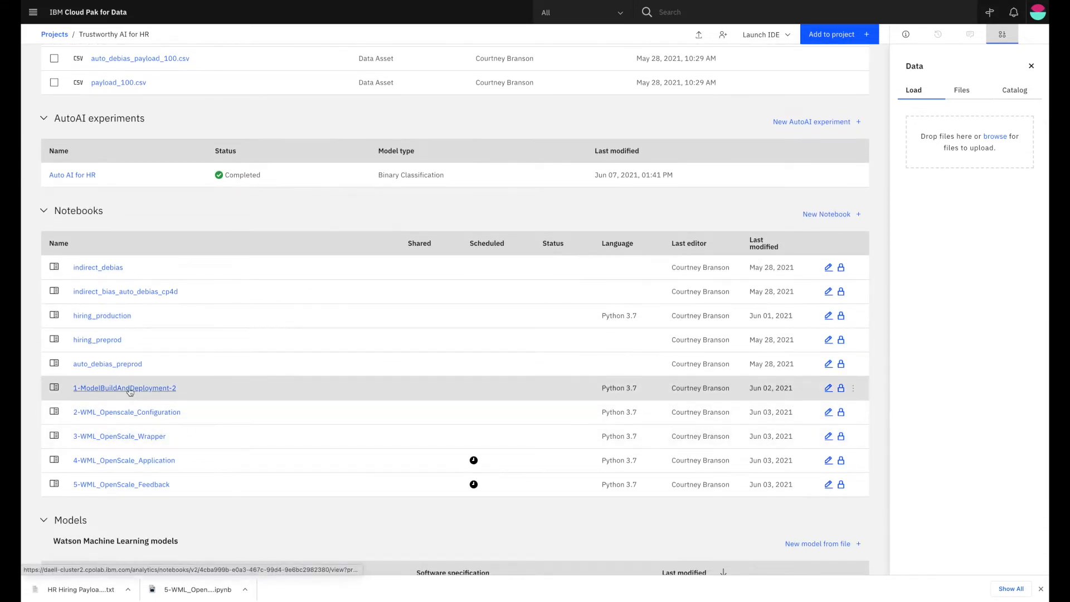
pyautogui.click(129, 389)
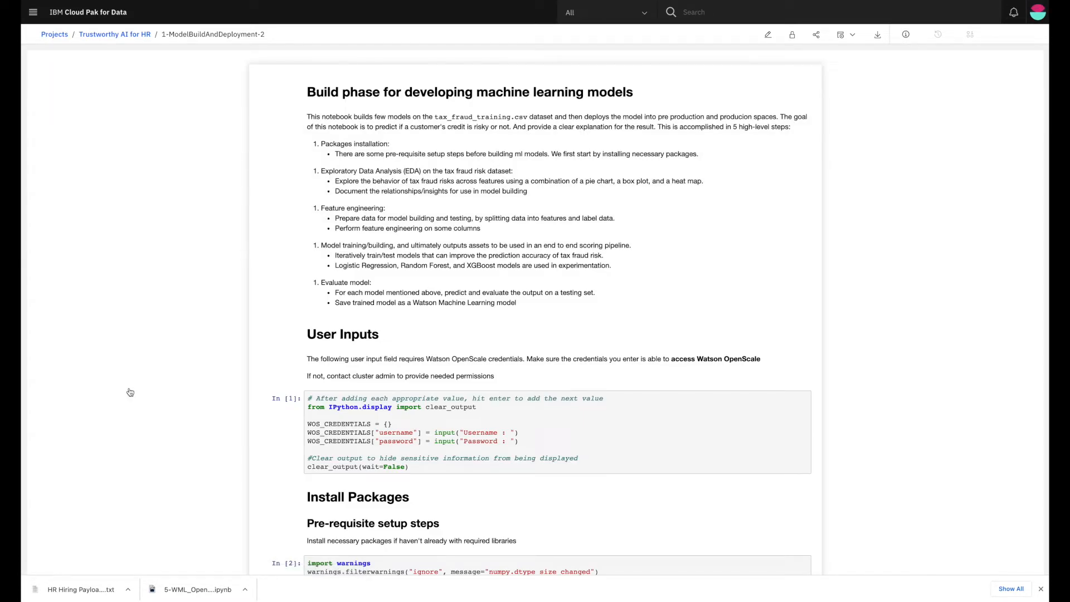
pyautogui.scroll(-12, 130, 393)
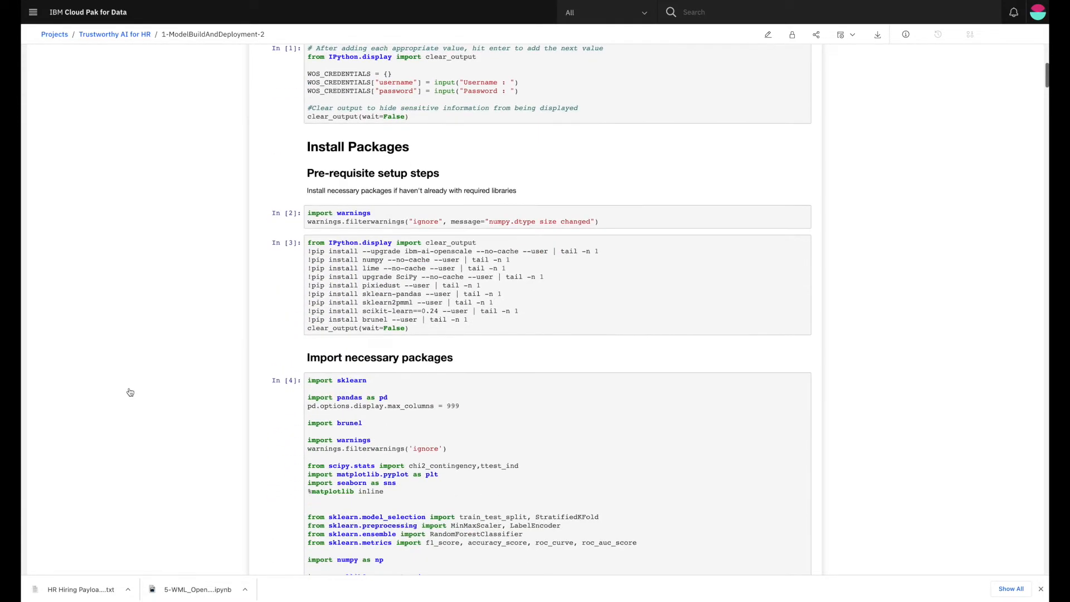
pyautogui.scroll(-15, 130, 392)
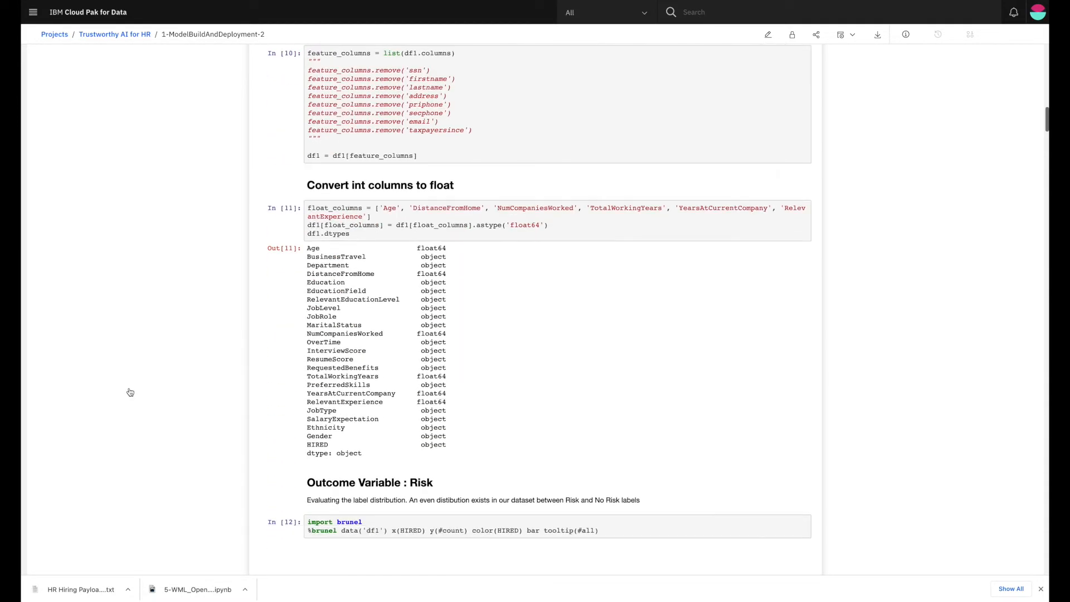
pyautogui.scroll(-20, 130, 392)
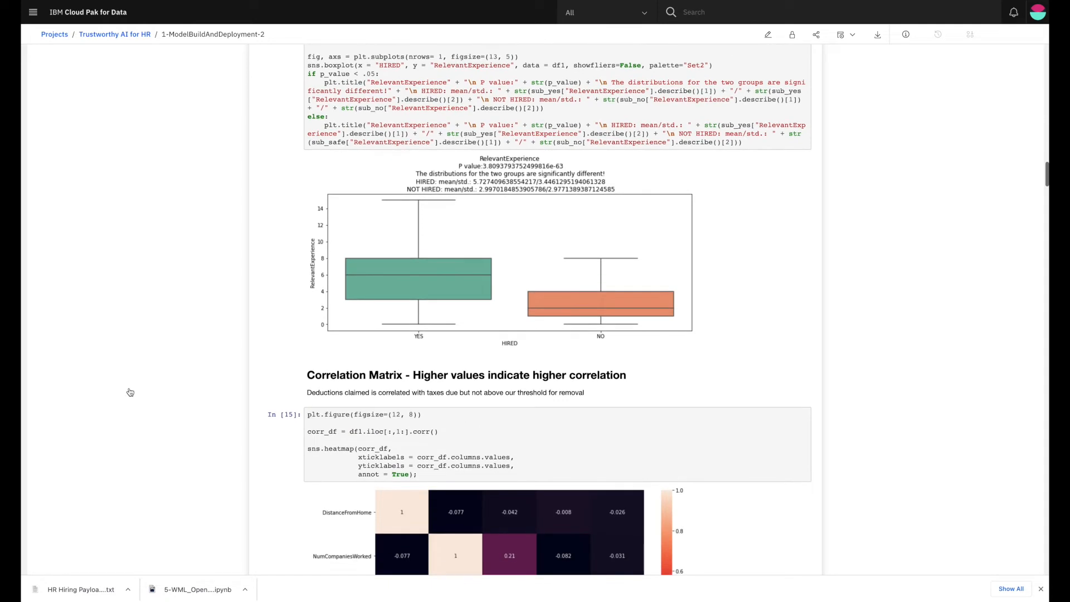
pyautogui.scroll(-3, 130, 393)
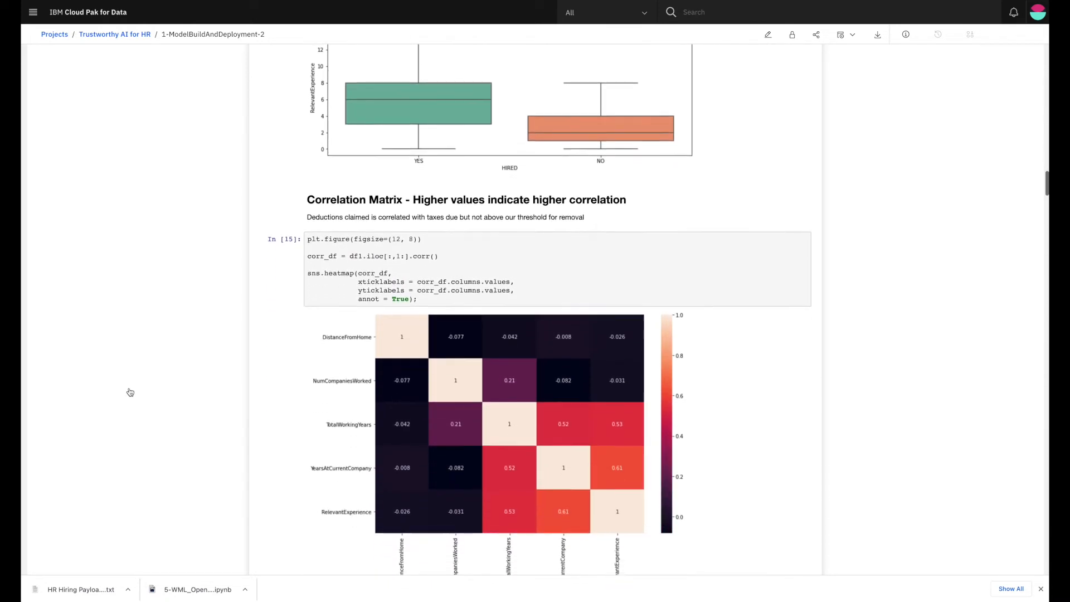
pyautogui.scroll(-1, 130, 393)
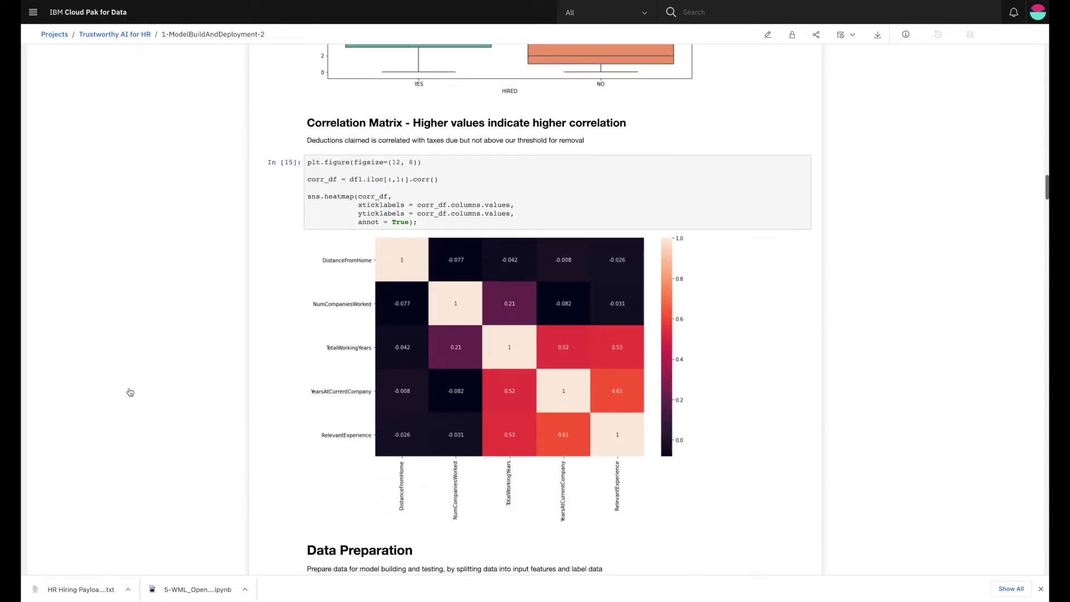
pyautogui.scroll(1, 130, 392)
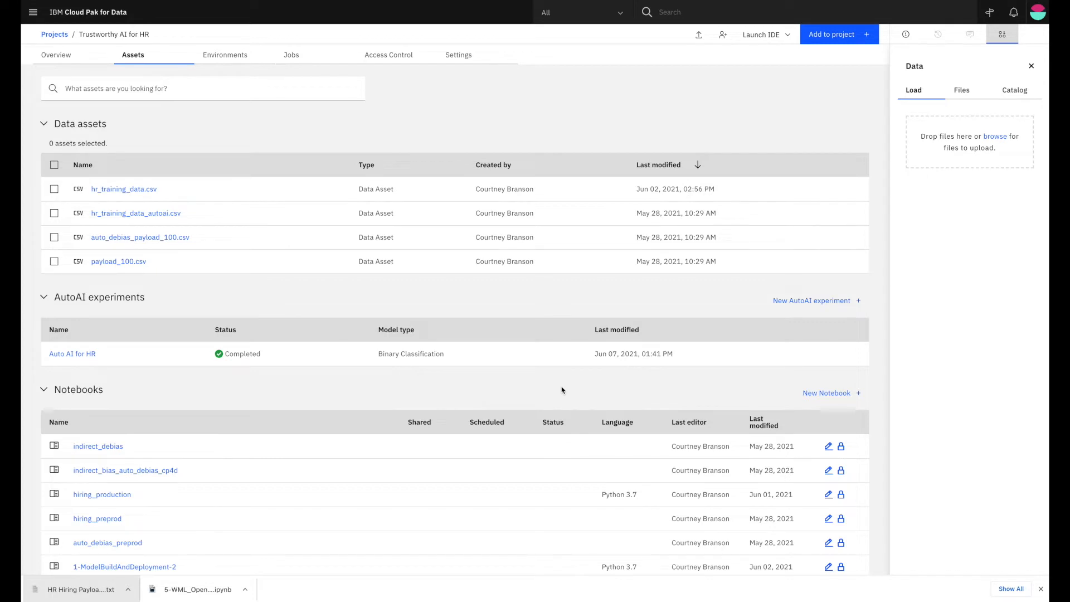
# - Check the project's Watson Machine Learning models and open the prod-hr-hiring-accelerator-space deployment space
pyautogui.scroll(-5, 563, 389)
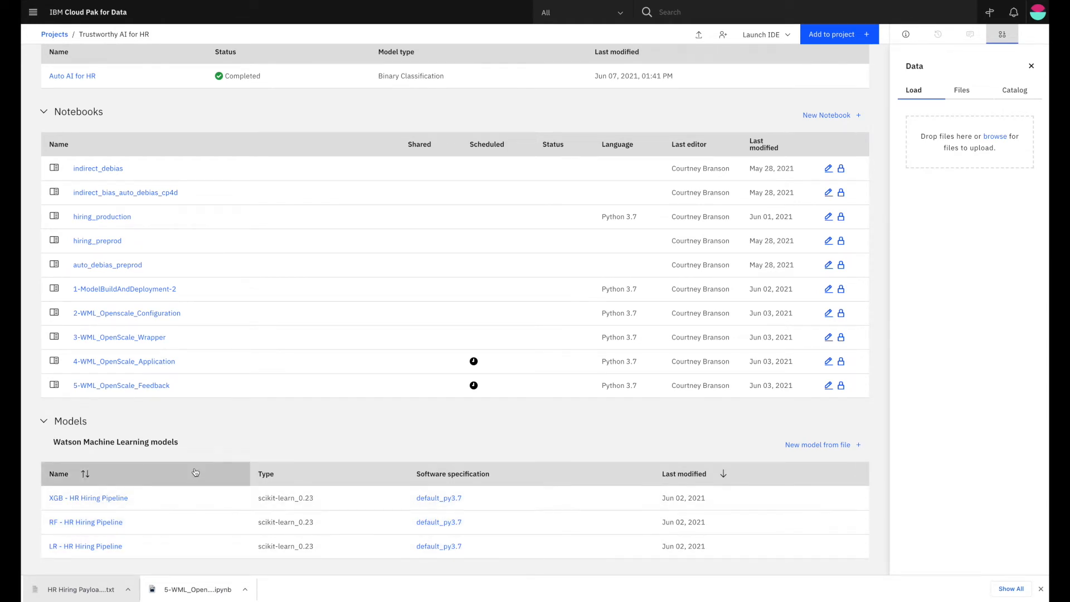
pyautogui.click(33, 11)
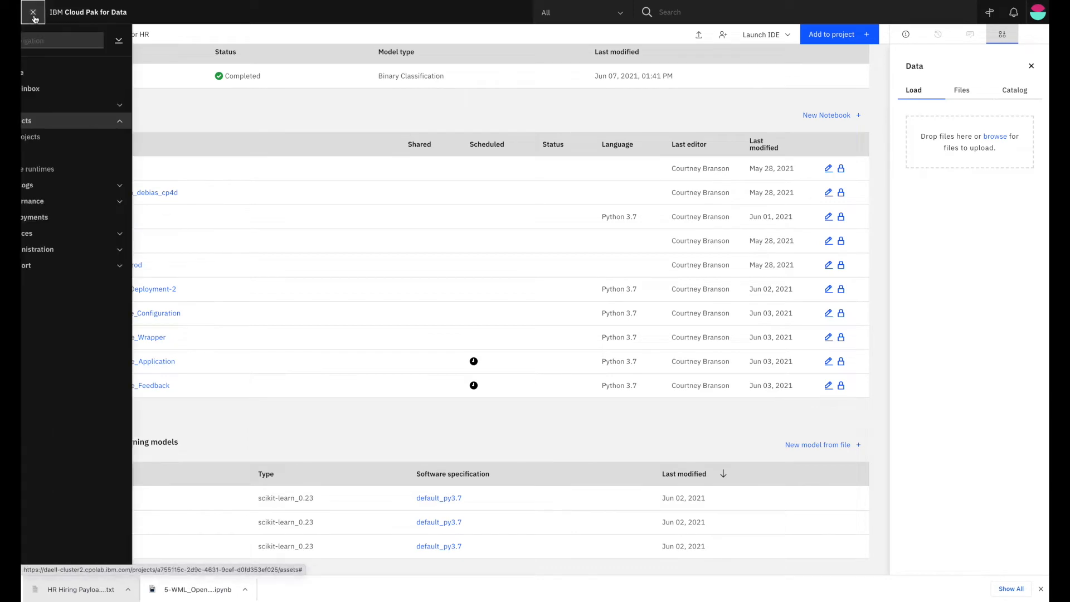
pyautogui.click(80, 218)
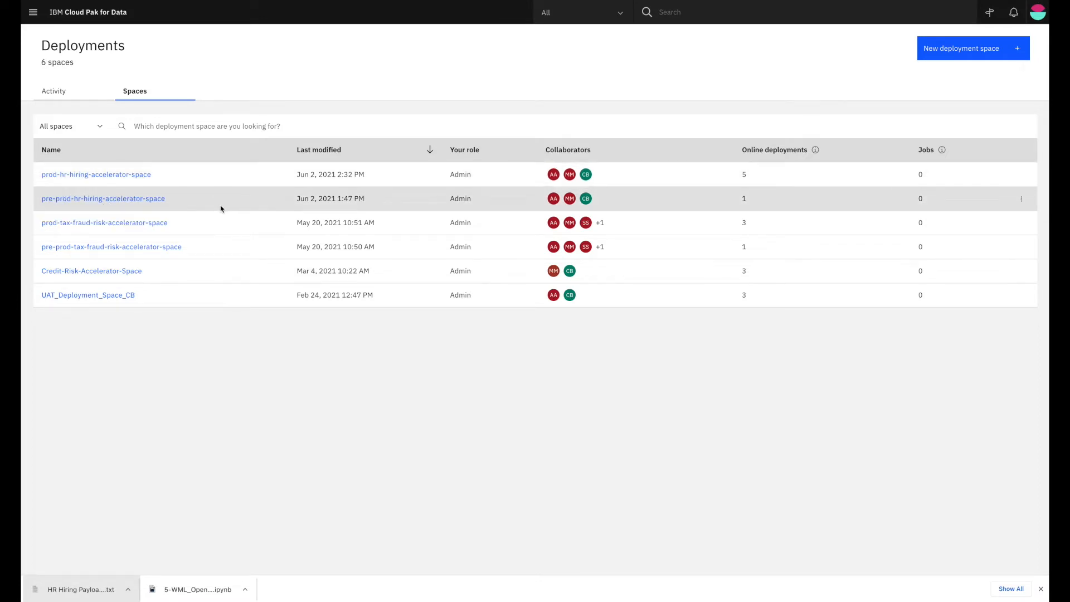
pyautogui.click(79, 176)
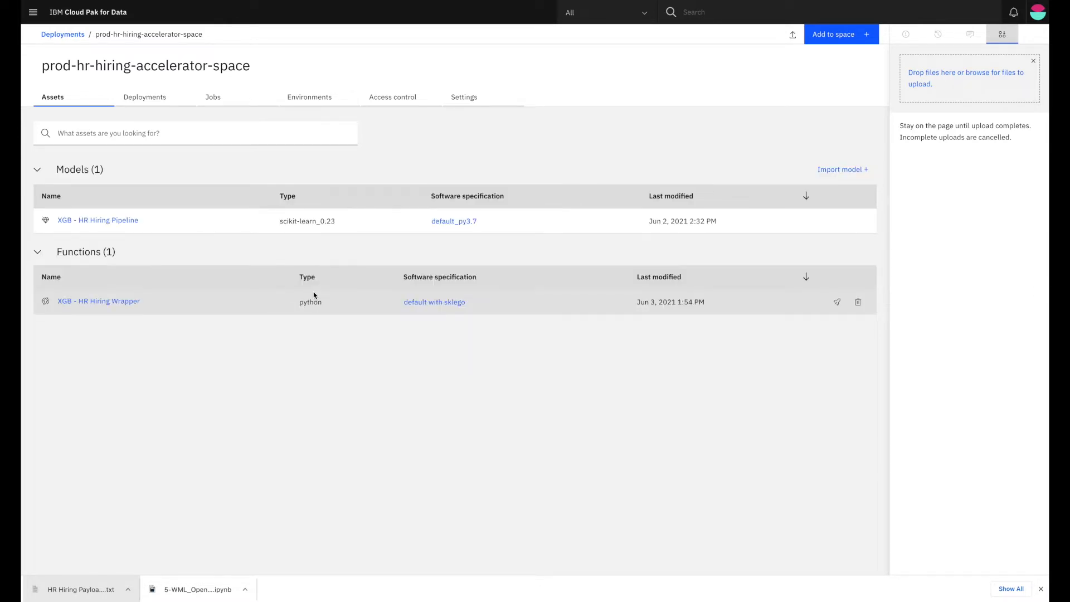
# - Open prod_xgb_hr_hiring_pipeline_deployment of the XGB - HR Hiring Pipeline model and display its Python code snippet
pyautogui.click(128, 221)
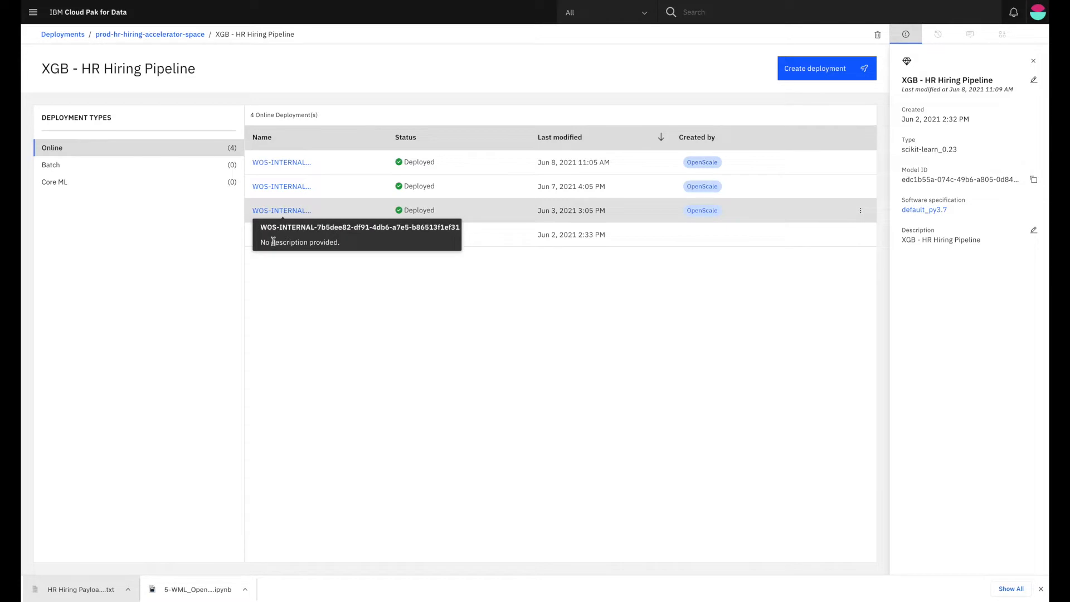
pyautogui.click(271, 235)
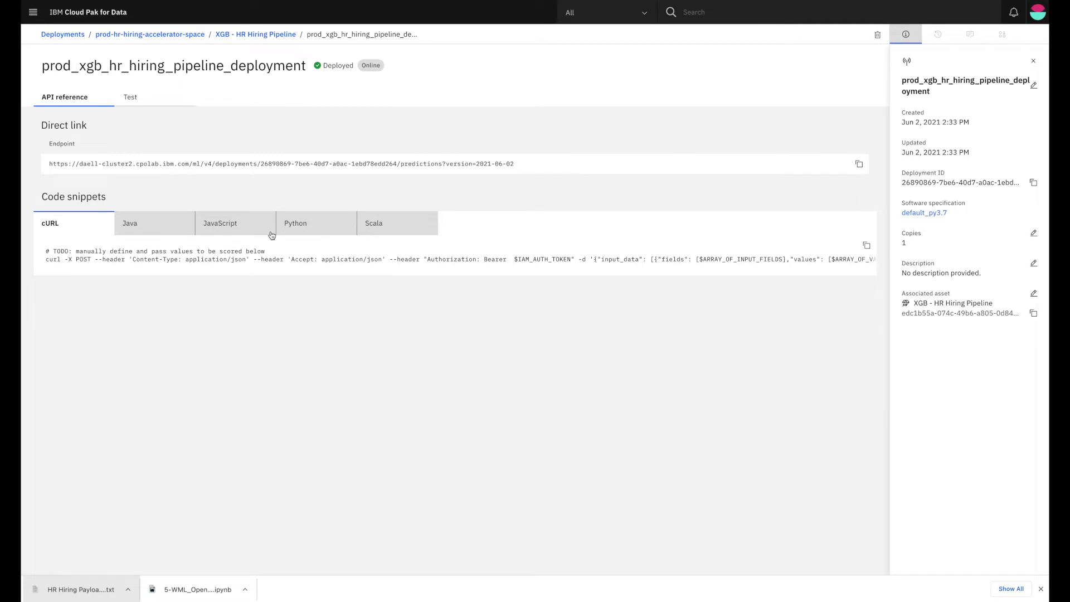
pyautogui.click(314, 224)
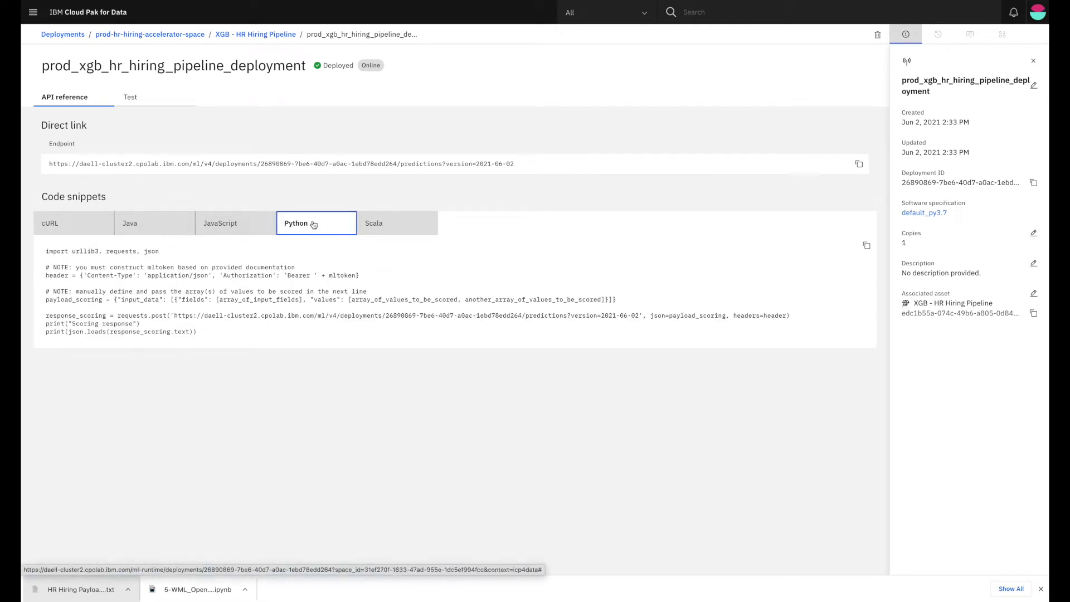
# - Test the deployment by replacing the request body with an input_data payload beginning 26.0, "Travel_Frequently", "Research & Development" and requesting a prediction
pyautogui.click(139, 105)
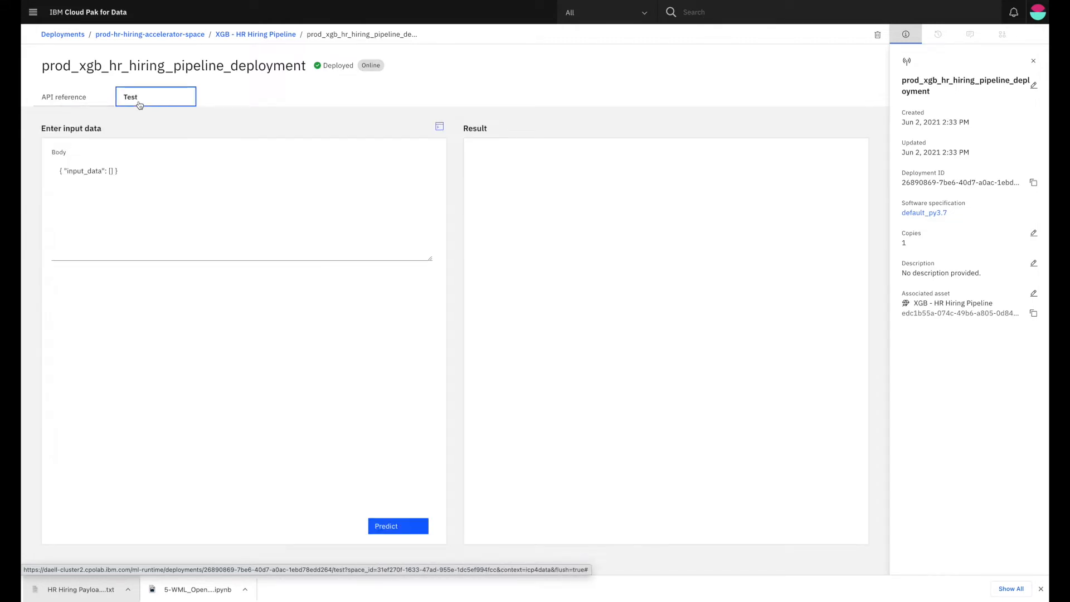
pyautogui.click(142, 203)
pyautogui.hotkey('ctrl', 'a')
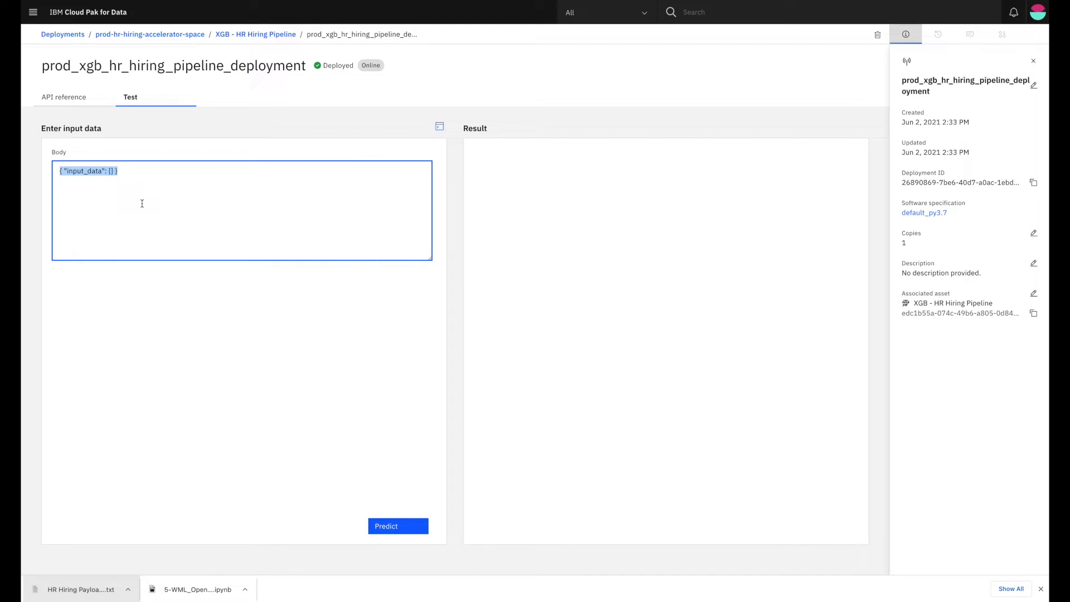
pyautogui.write('{"input_data": [{"values": [[26.0, "Travel_Frequently", "Research & Development", 5.0, "College", "Medical", "Medium", "Entry Level", "Research Scientist", "Married", 1.0, "Yes", "High", "Low", "Yes", 8.0, "Medium", 8.0, 7.0, "contract", "Average", "non-minority", "Female"]]}]}')
pyautogui.click(412, 533)
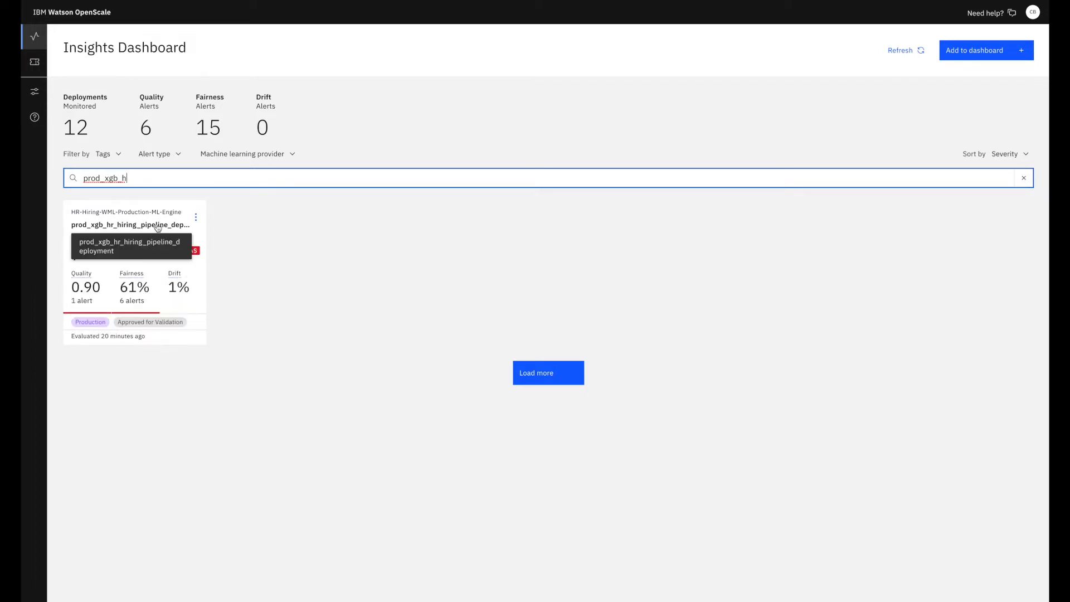
# - In Watson OpenScale, open prod_xgb_hr_hiring_pipeline_deployment and examine its fairness evaluations for Gender and Age over time
pyautogui.click(136, 226)
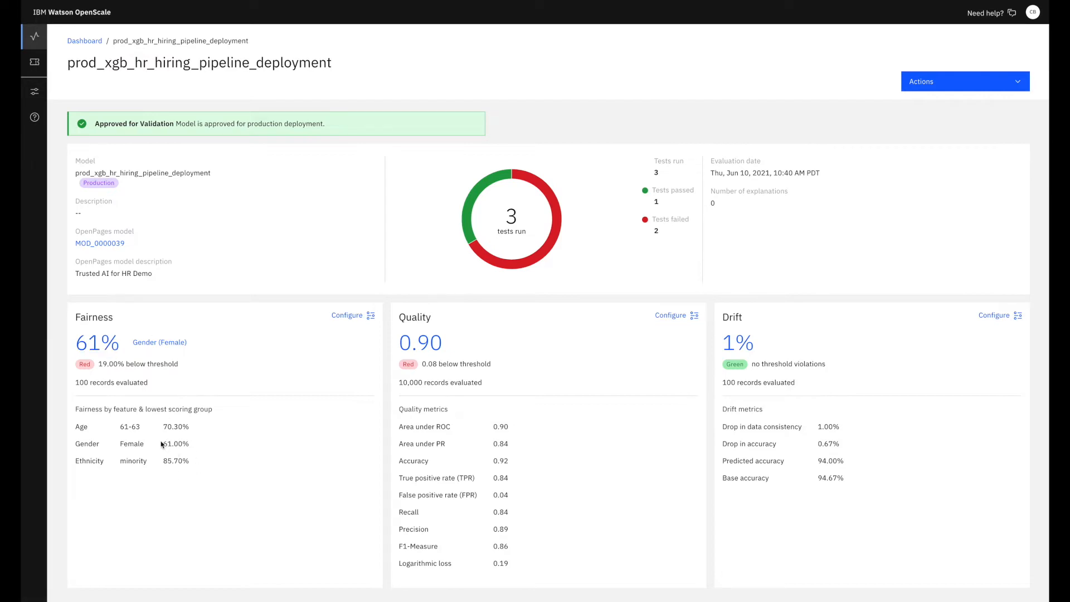
pyautogui.click(101, 344)
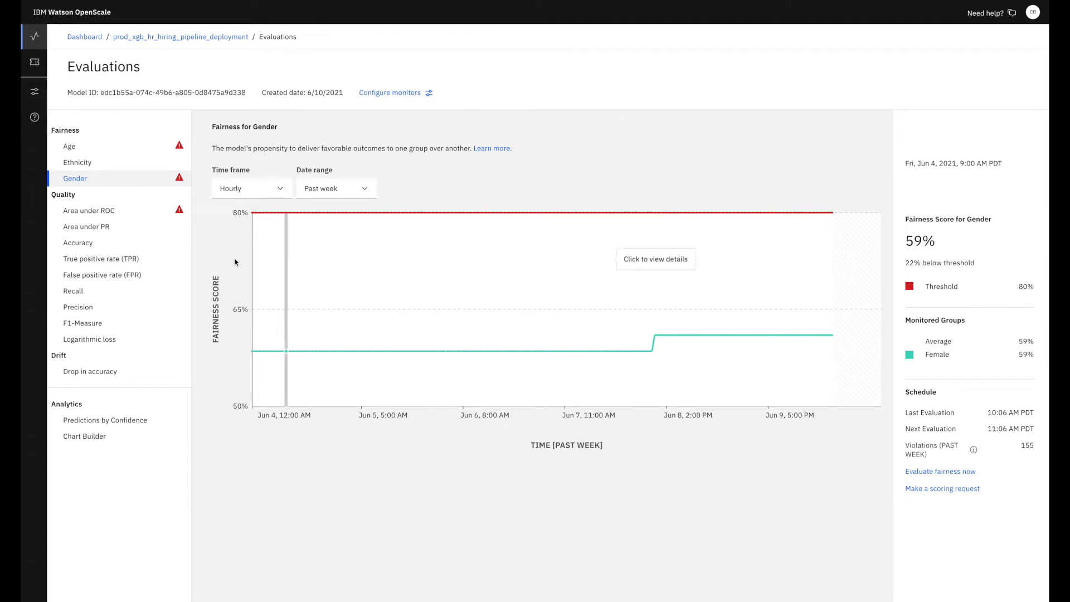
pyautogui.click(107, 146)
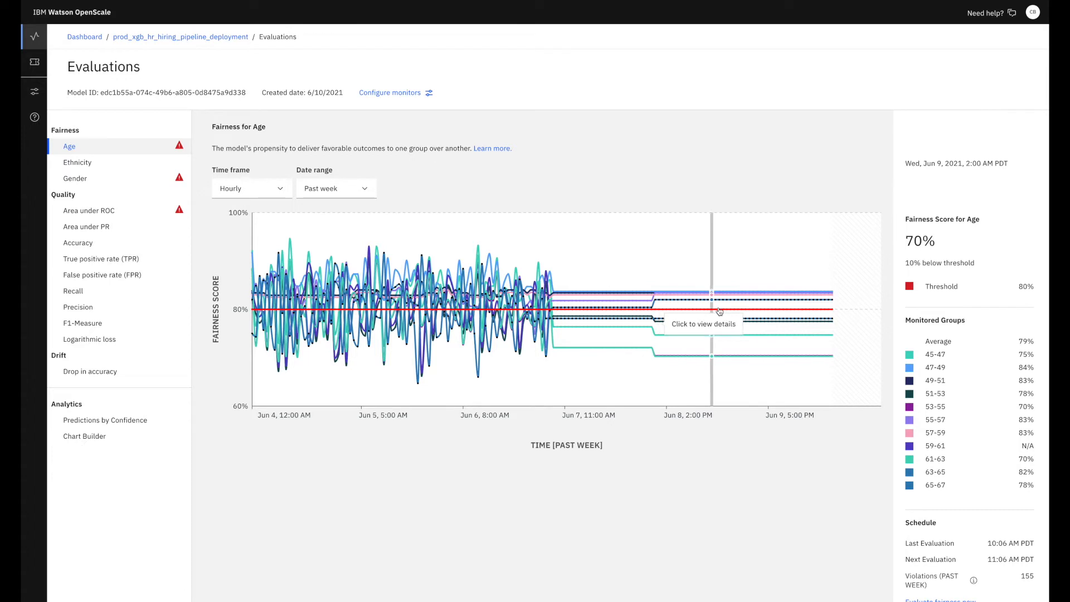
pyautogui.click(108, 178)
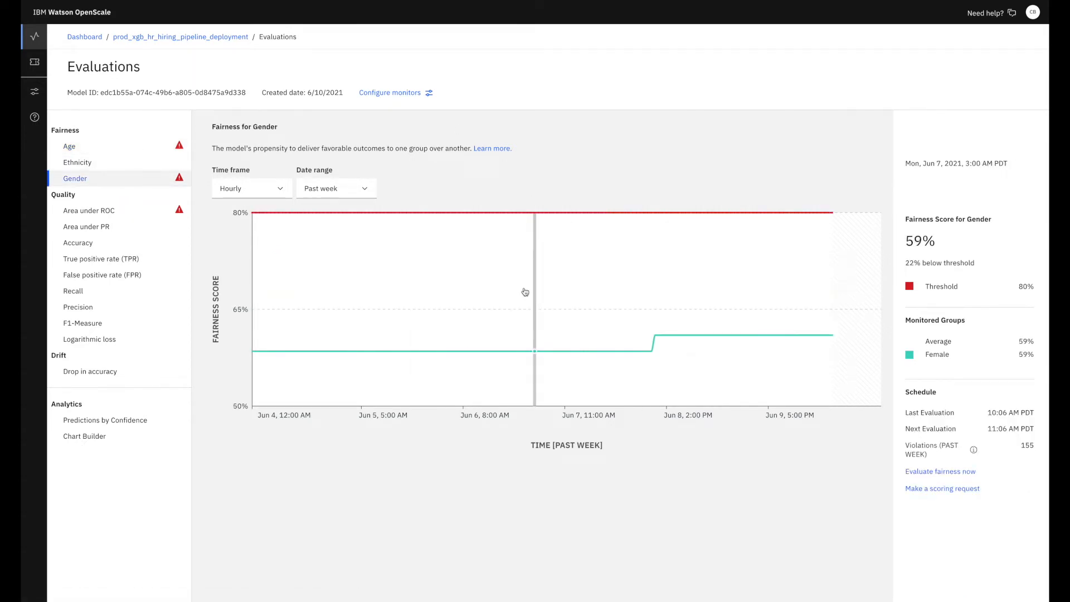
# - Open the Gender fairness details for 6/5/2021 at 12:00 AM and examine how the score was determined
pyautogui.click(343, 270)
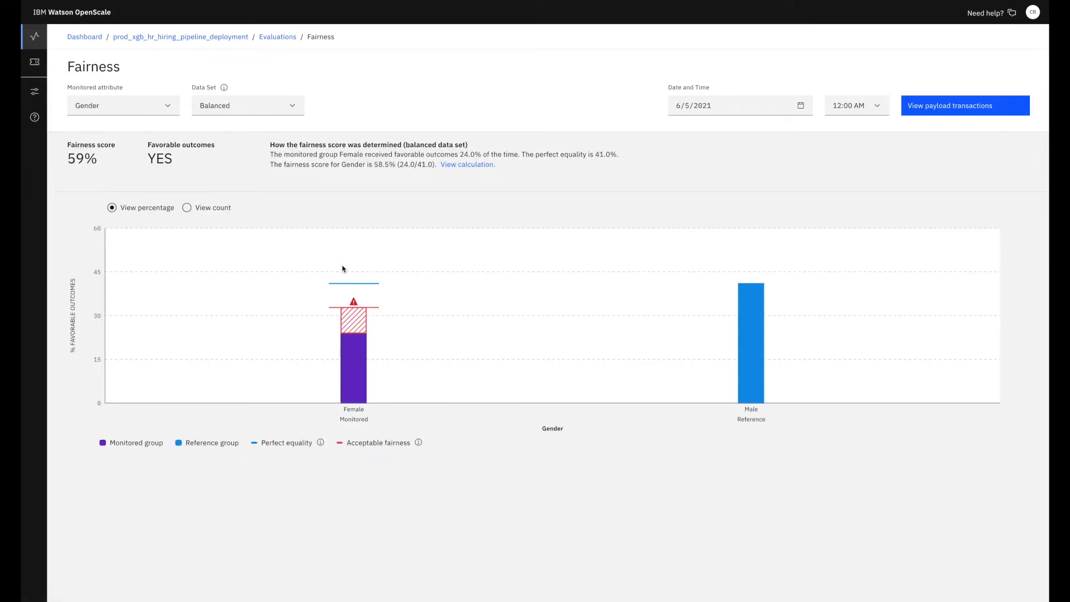
pyautogui.moveTo(353, 320)
pyautogui.moveTo(380, 162); pyautogui.dragTo(435, 164)
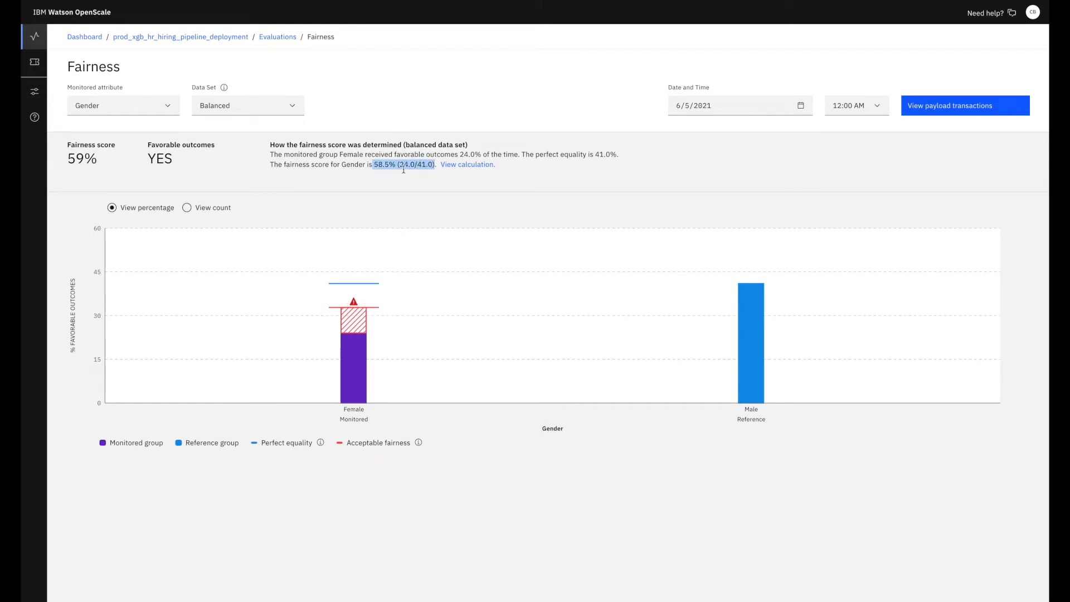
pyautogui.click(400, 191)
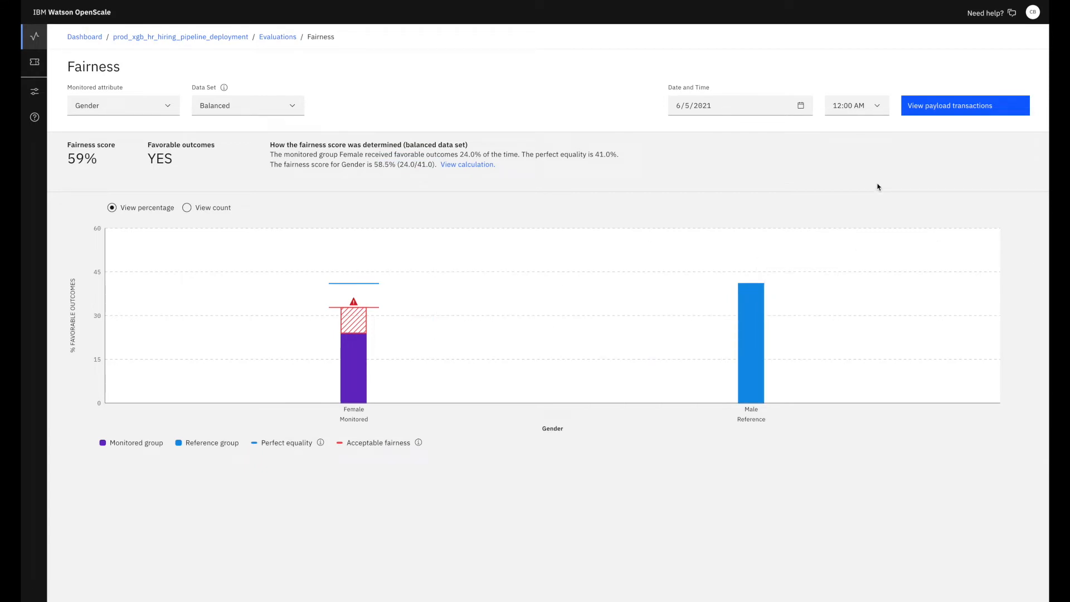
# - View the payload transactions behind the Gender fairness score and review them for group and individual bias
pyautogui.click(965, 107)
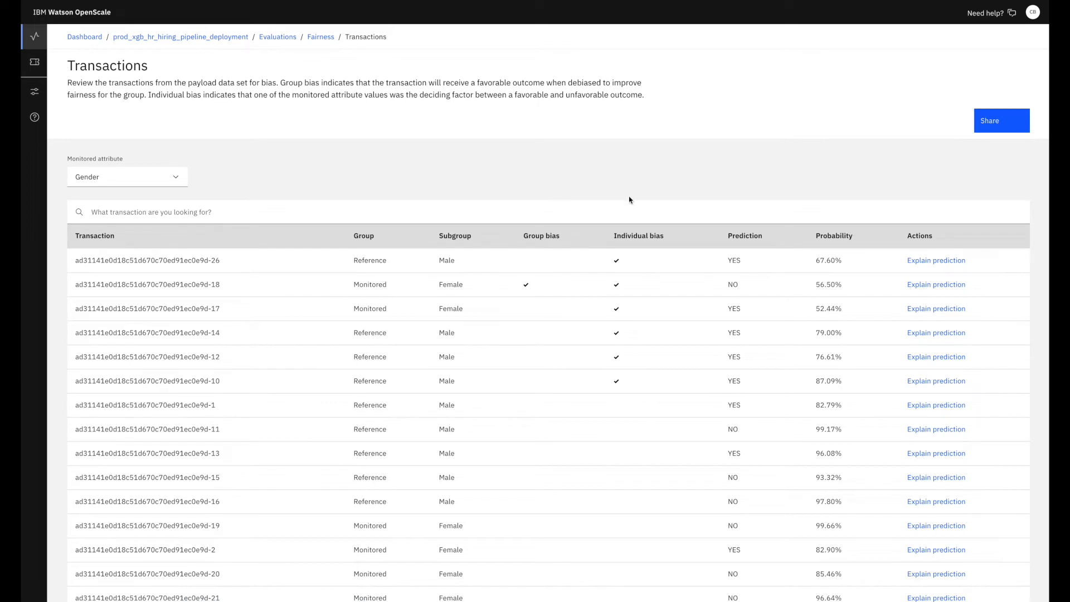
pyautogui.scroll(-1, 629, 200)
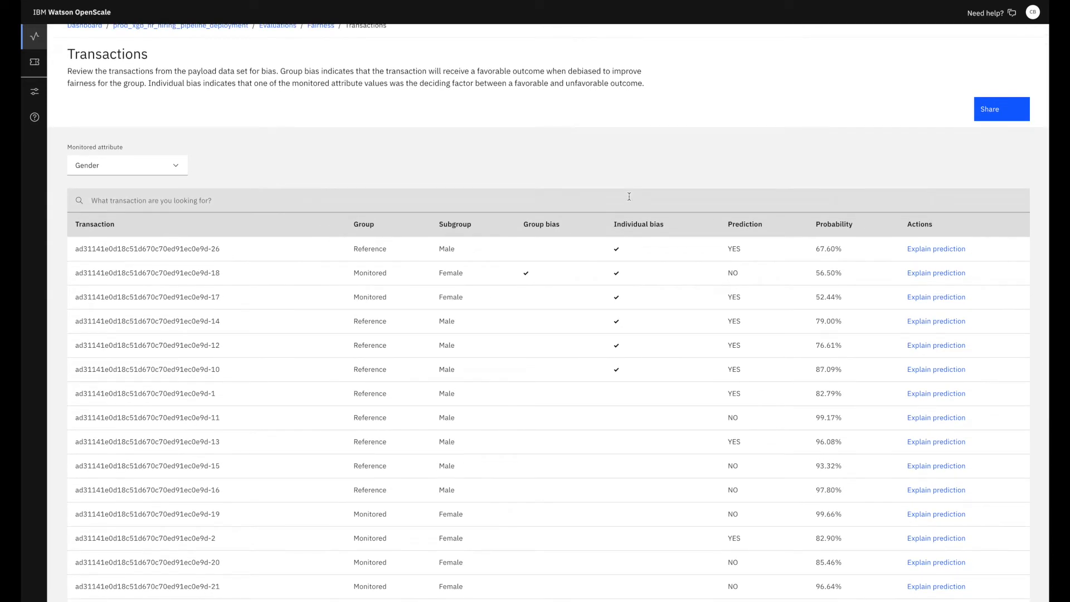
pyautogui.scroll(1, 629, 196)
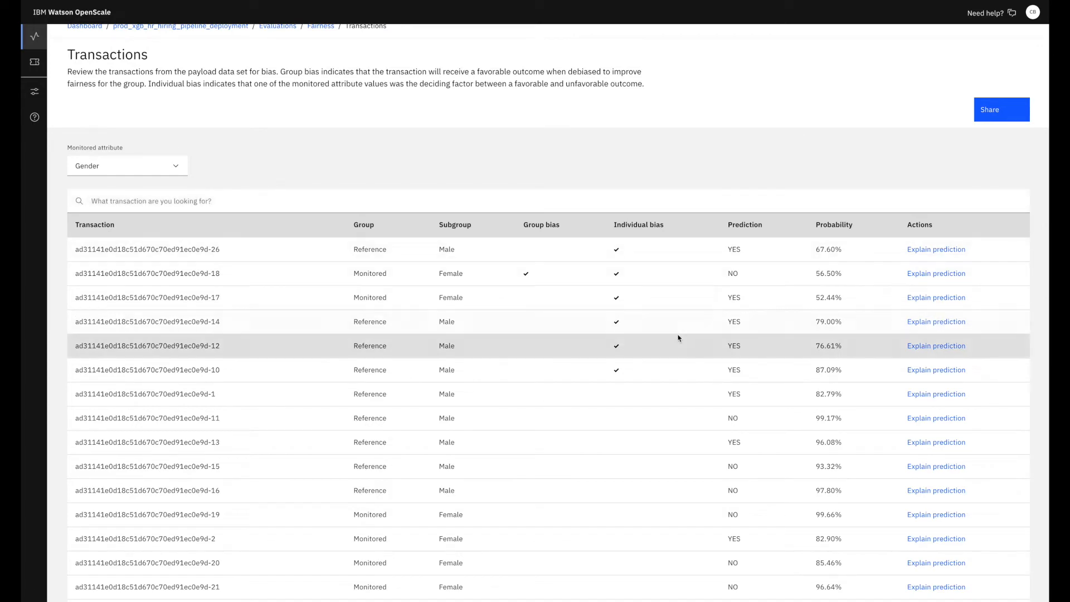
pyautogui.scroll(-4, 649, 241)
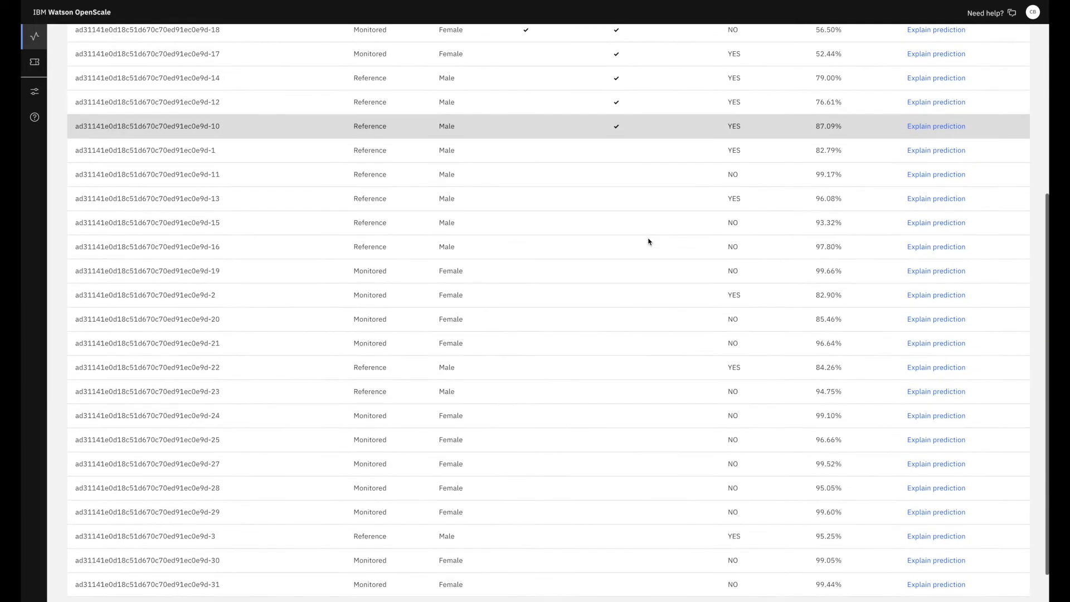
pyautogui.scroll(3, 649, 241)
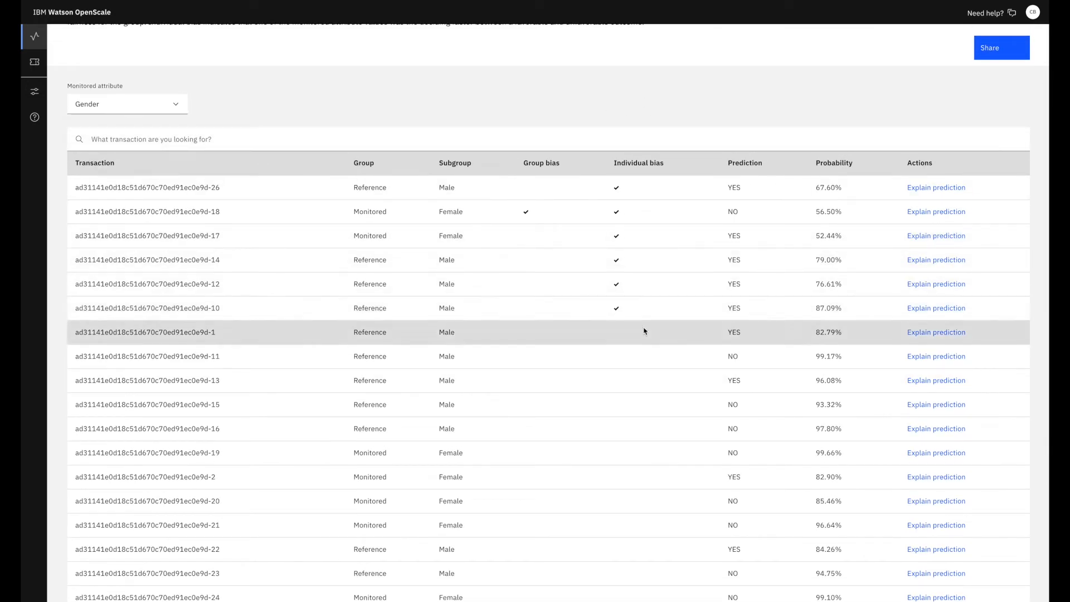
pyautogui.scroll(1, 691, 175)
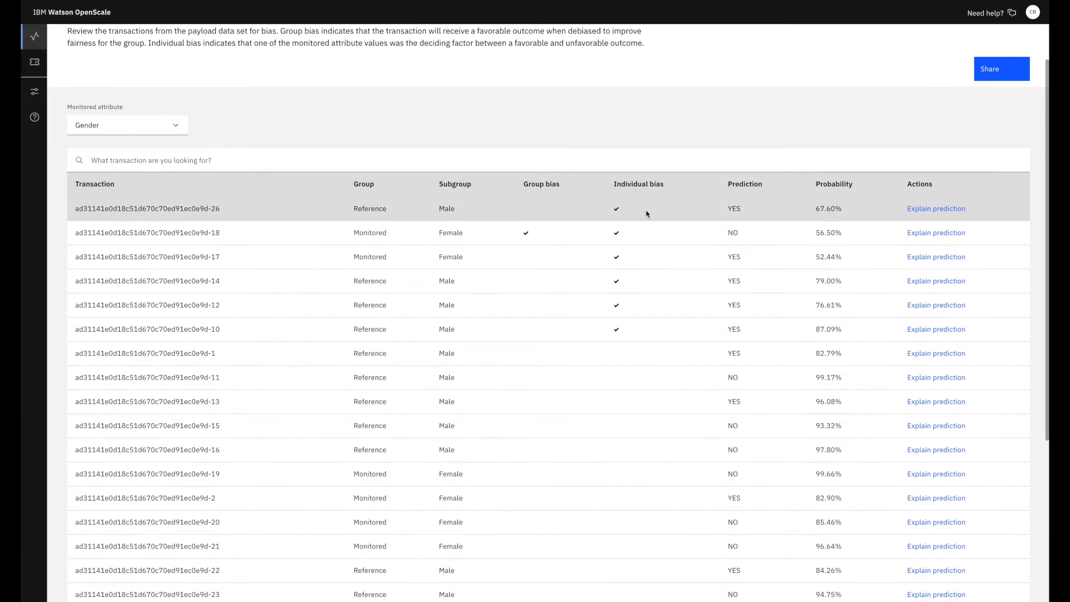
# - Explain the prediction of the first listed transaction and examine the features influencing its outcome
pyautogui.click(929, 210)
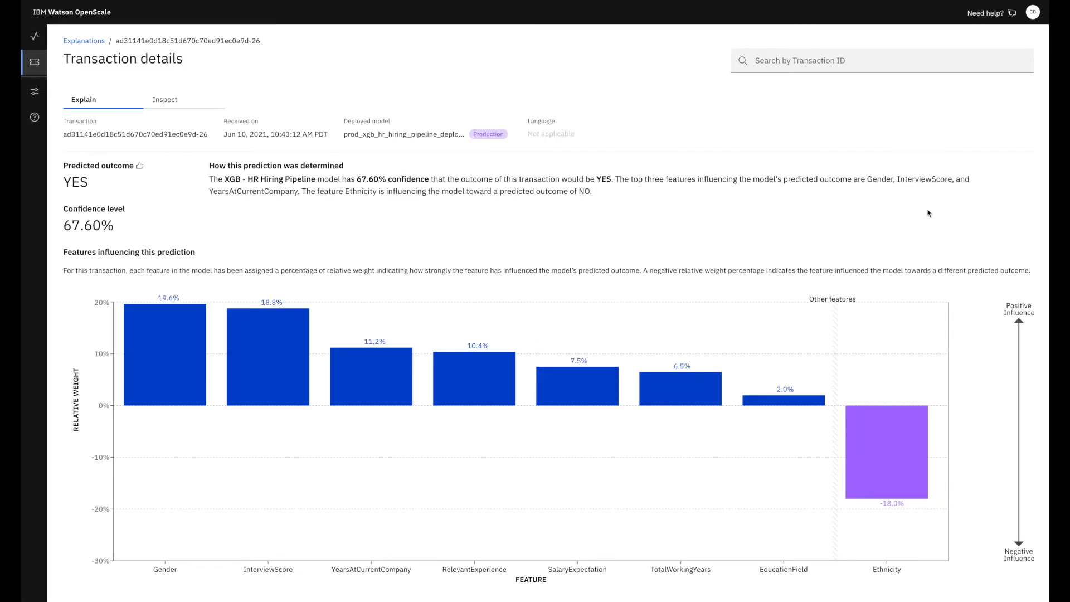
pyautogui.scroll(-1, 695, 250)
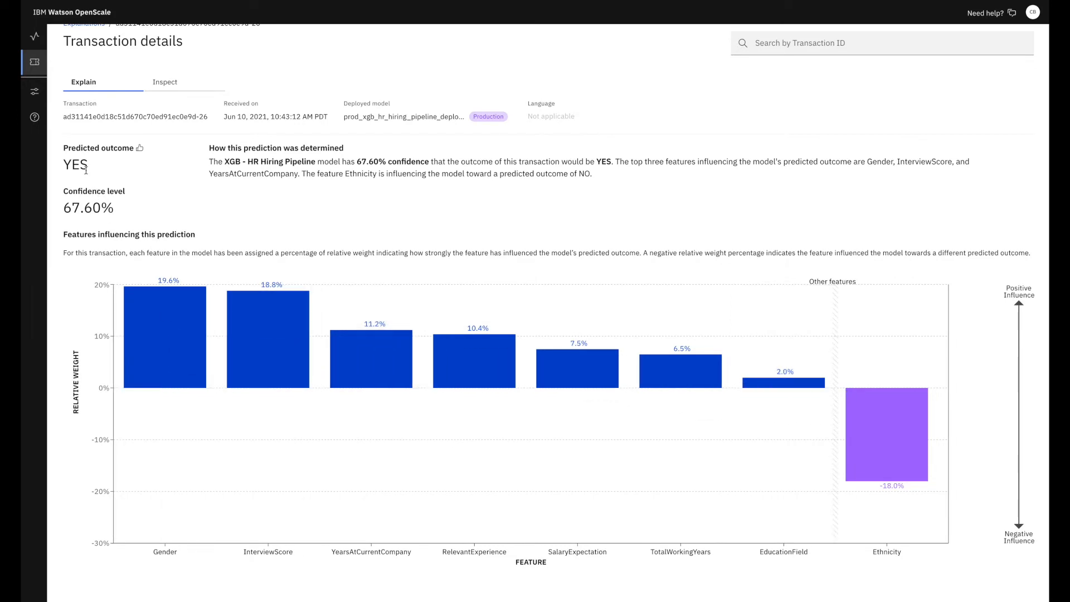
pyautogui.moveTo(861, 477)
# - Inspect the transaction's feature values, check the PreferredSkills options, and run the analysis for values that give a different outcome
pyautogui.click(176, 89)
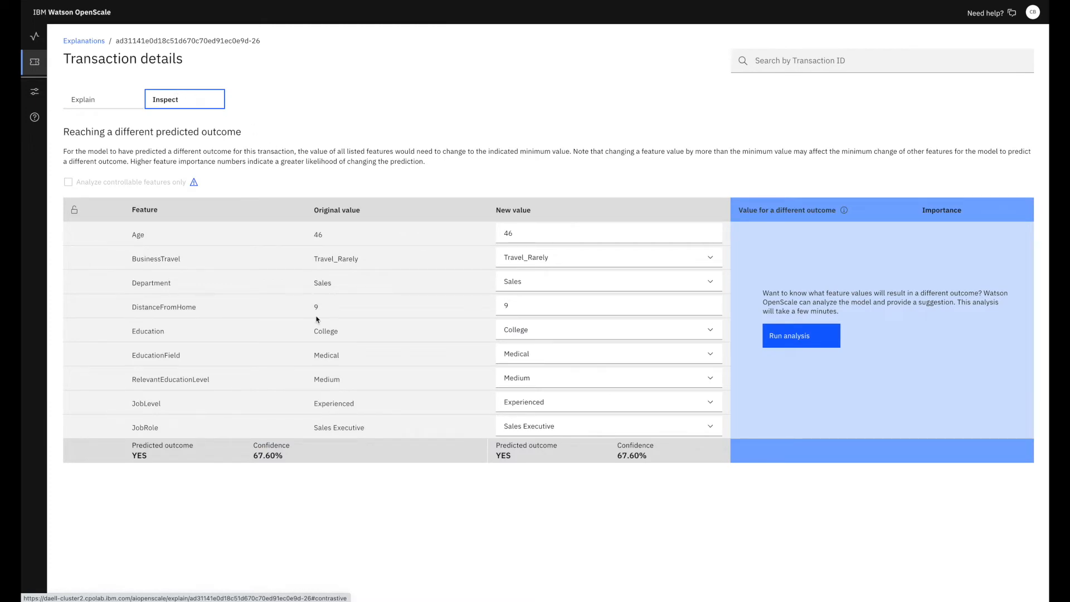
pyautogui.scroll(-5, 316, 319)
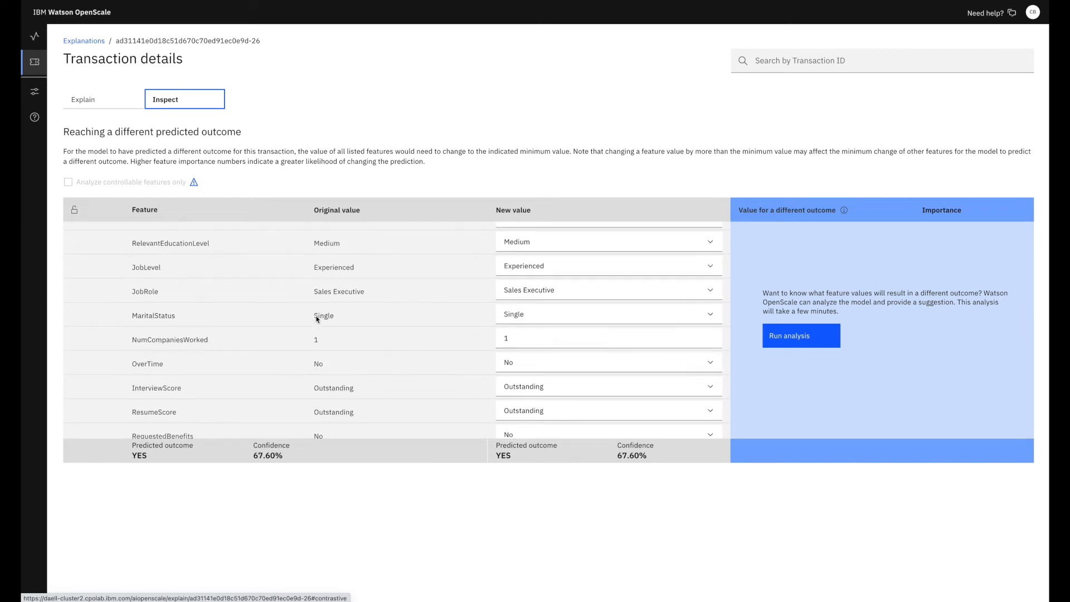
pyautogui.scroll(-7, 317, 319)
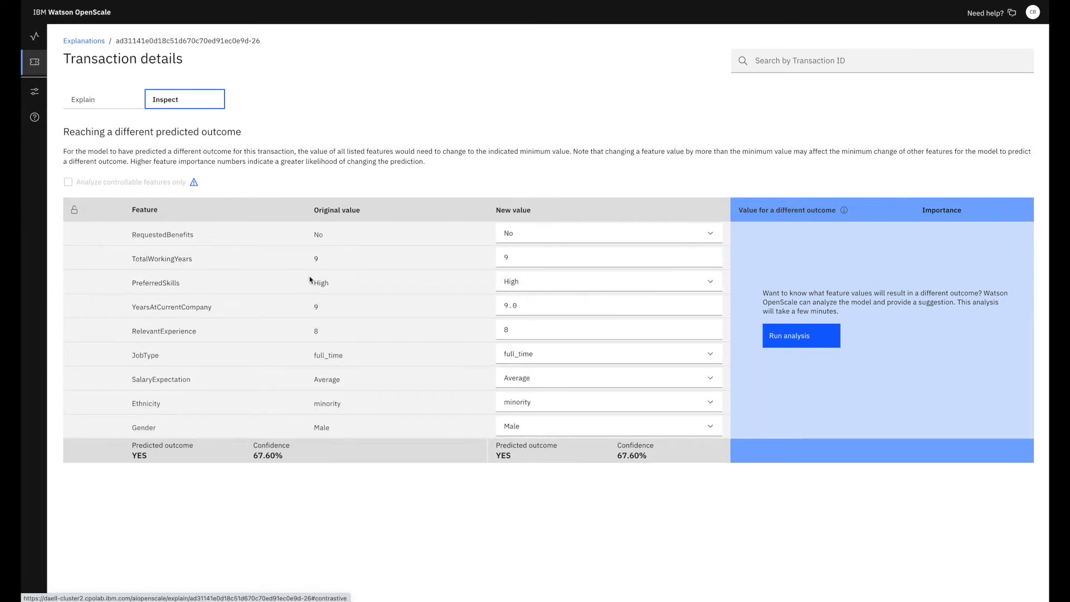
pyautogui.click(608, 282)
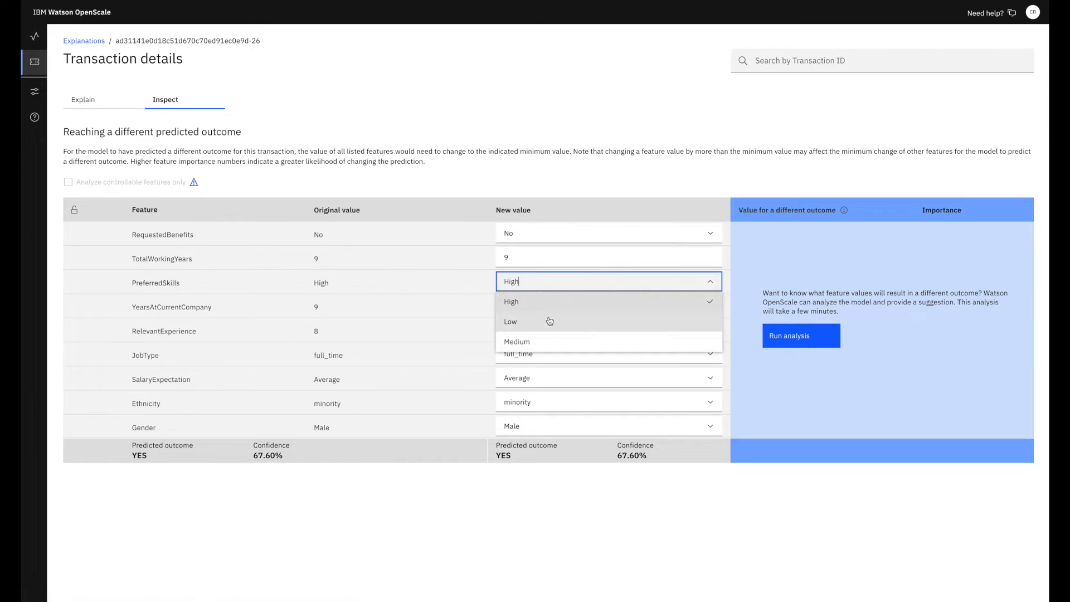
pyautogui.click(396, 282)
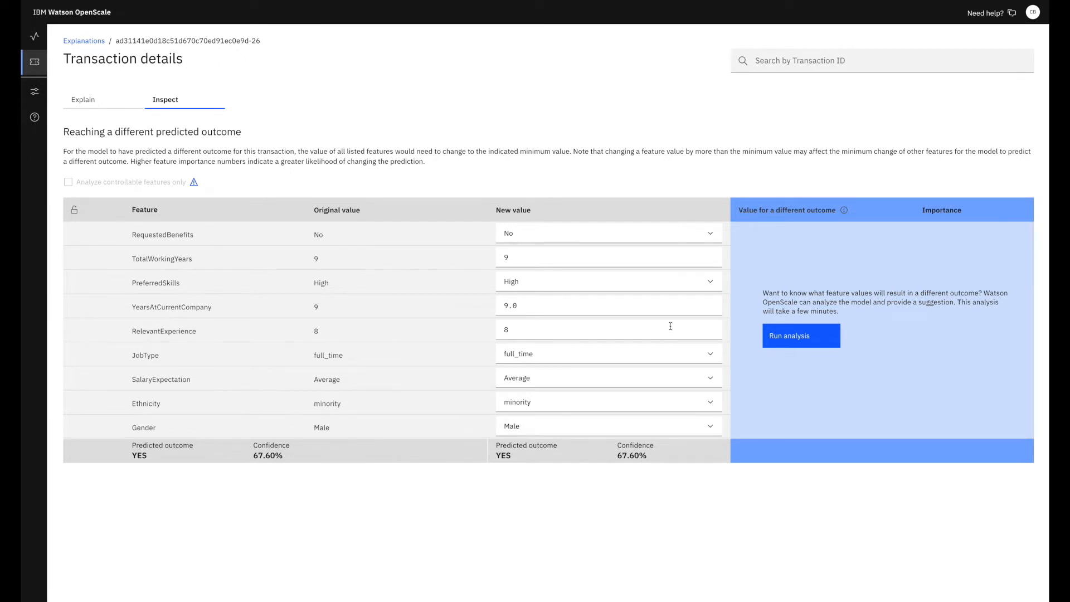
pyautogui.click(820, 335)
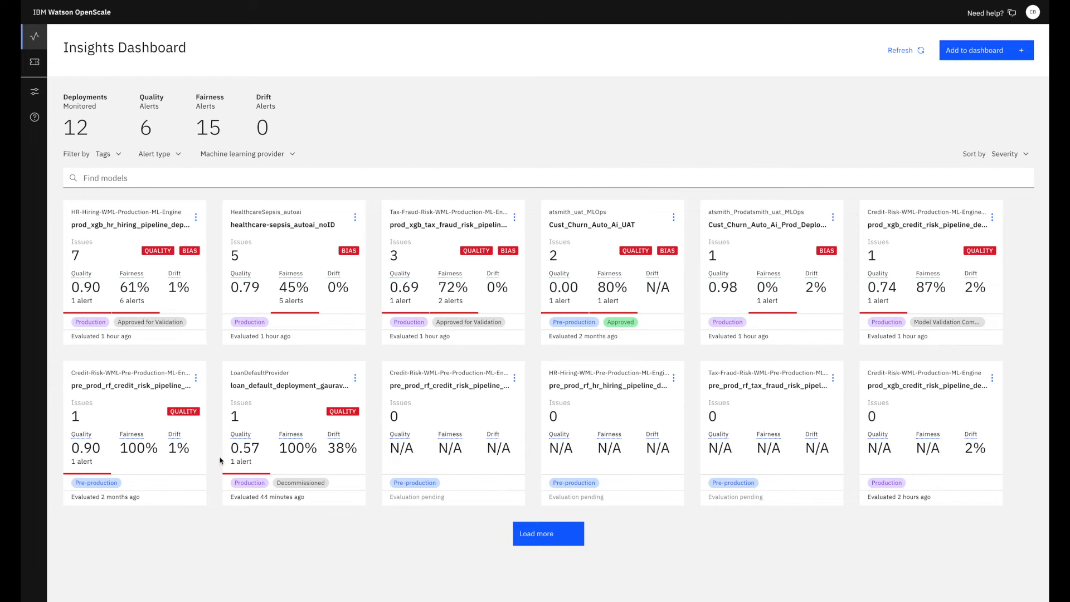
# - Open prod_xgb_hr_hiring_pipeline_deployment from the Insights Dashboard and start sending its metrics to OpenPages
pyautogui.click(103, 229)
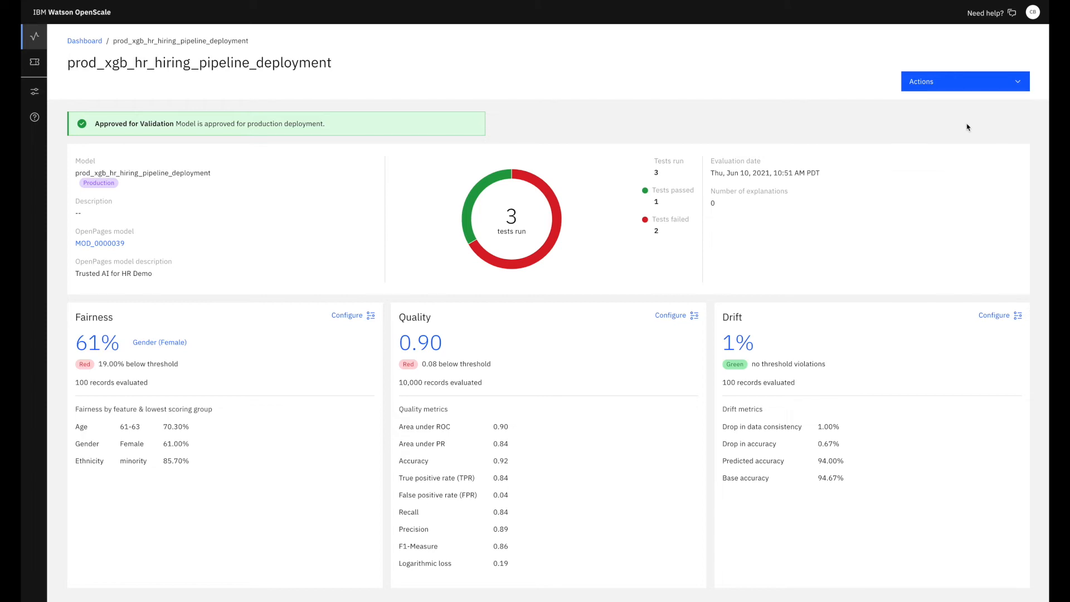
pyautogui.click(990, 87)
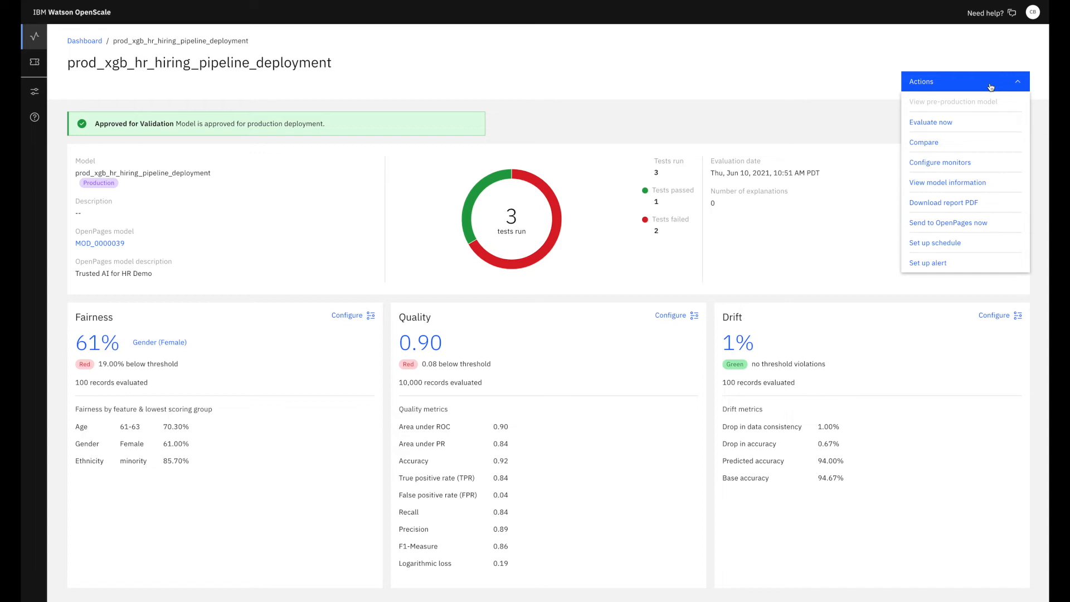
pyautogui.click(1000, 230)
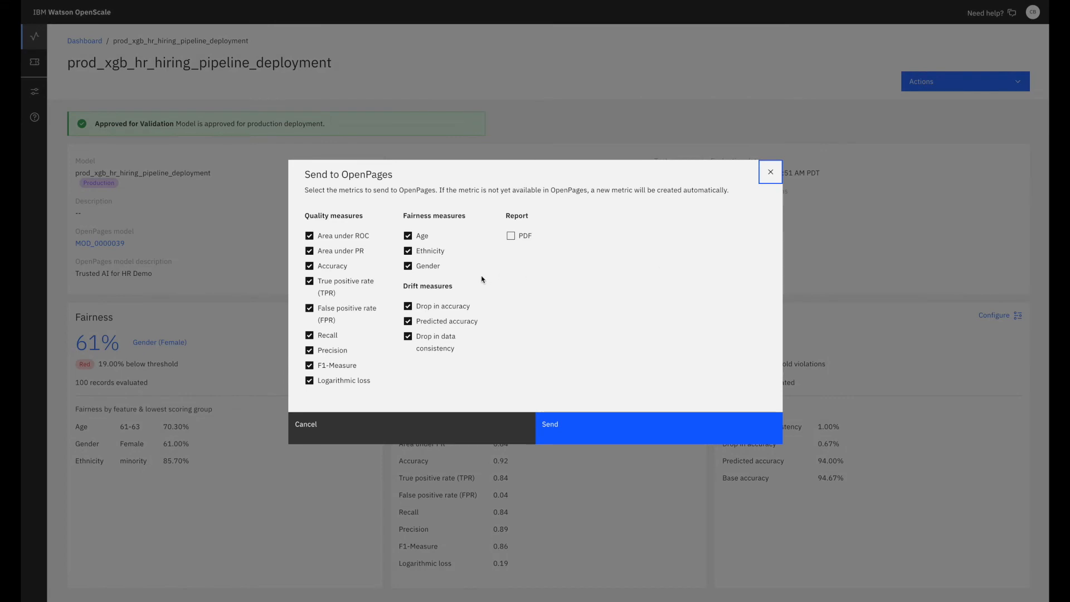
# - Include the PDF report for OpenPages, and exclude and reselect the True positive rate, Drop in accuracy and Logarithmic loss metrics
pyautogui.click(509, 236)
pyautogui.click(309, 280)
pyautogui.click(408, 306)
pyautogui.click(310, 381)
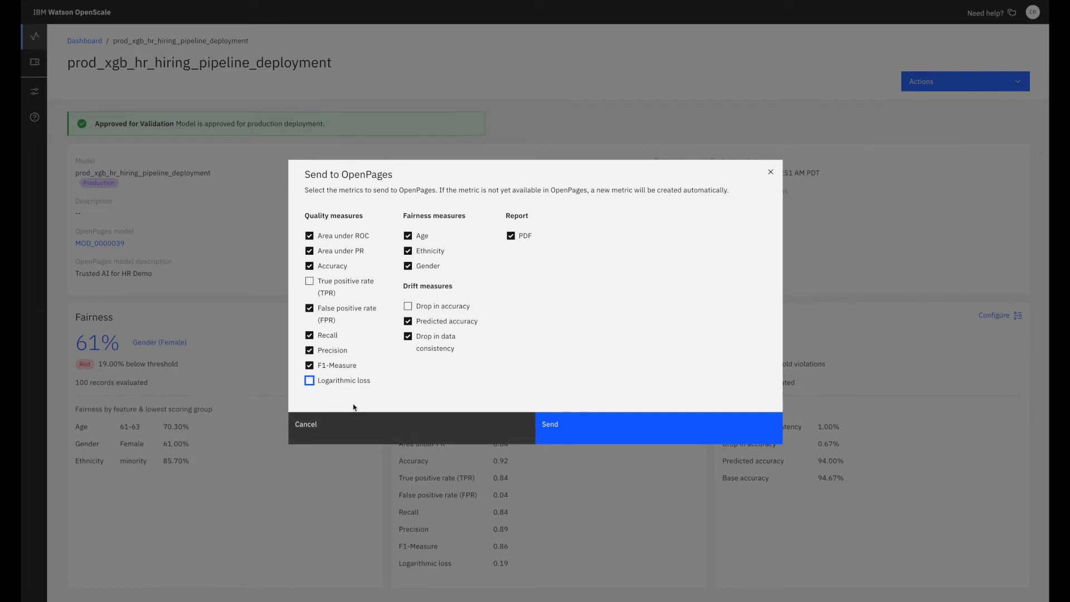
pyautogui.click(310, 380)
pyautogui.click(309, 282)
pyautogui.click(408, 306)
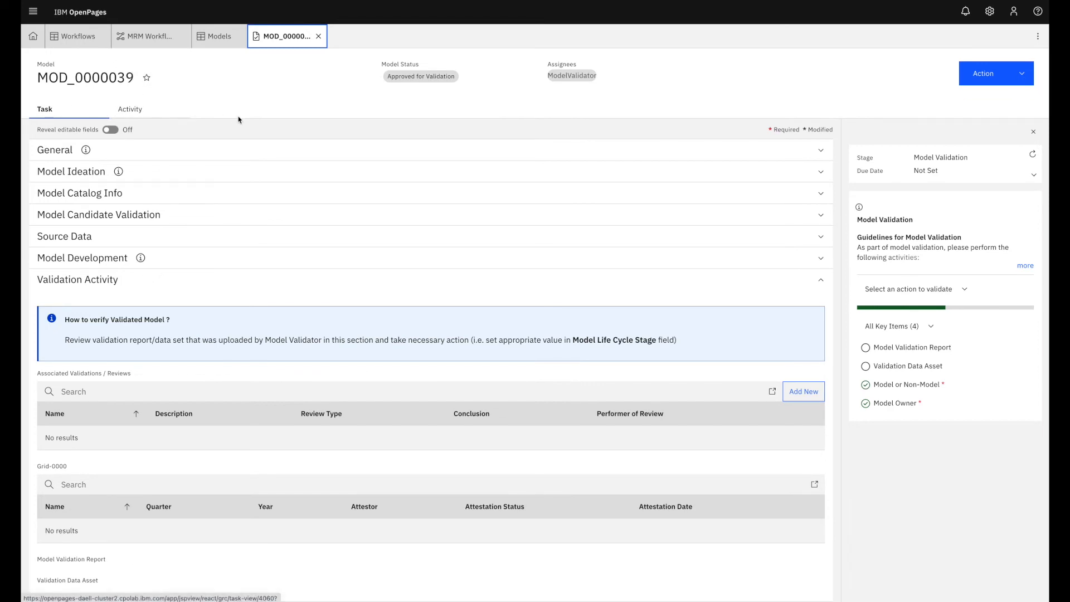
# - In OpenPages, expand the General and Model Ideation sections of model MOD_0000039 and read through their fields
pyautogui.click(219, 158)
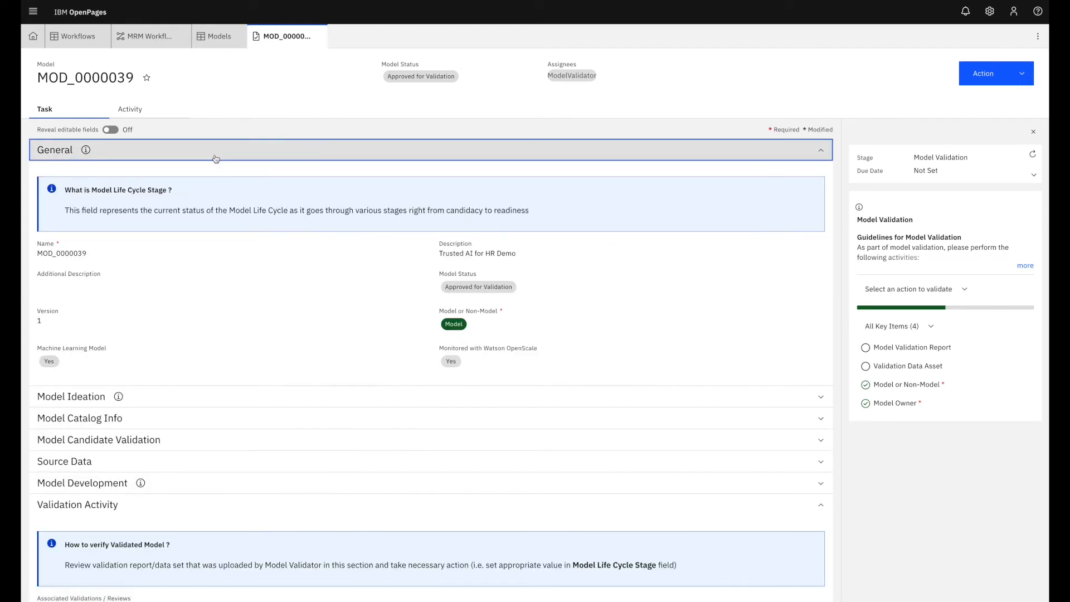
pyautogui.click(206, 390)
pyautogui.scroll(-1, 206, 392)
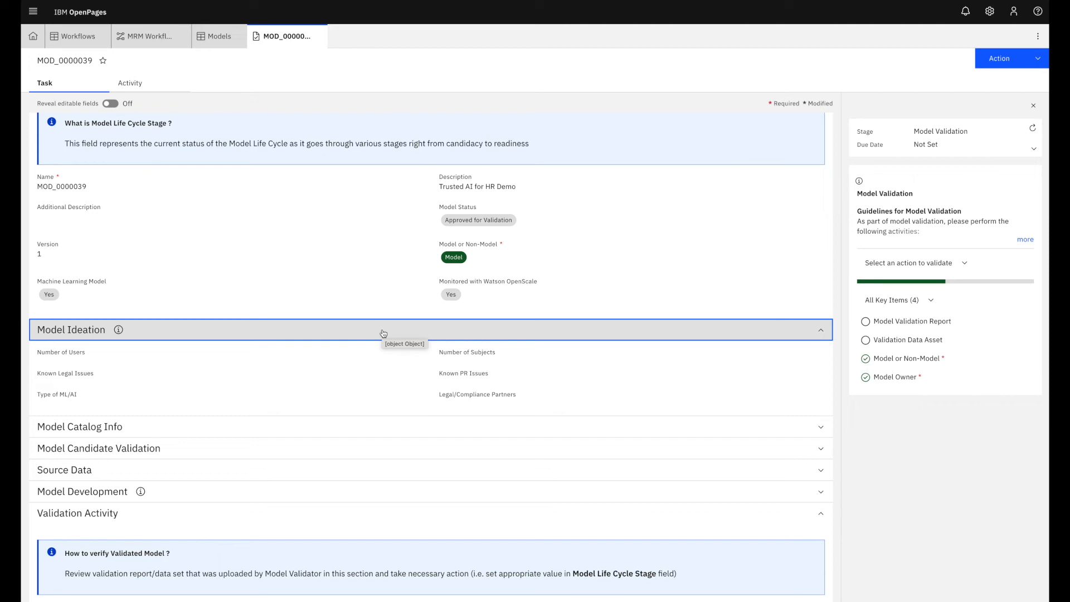
pyautogui.scroll(-1, 383, 334)
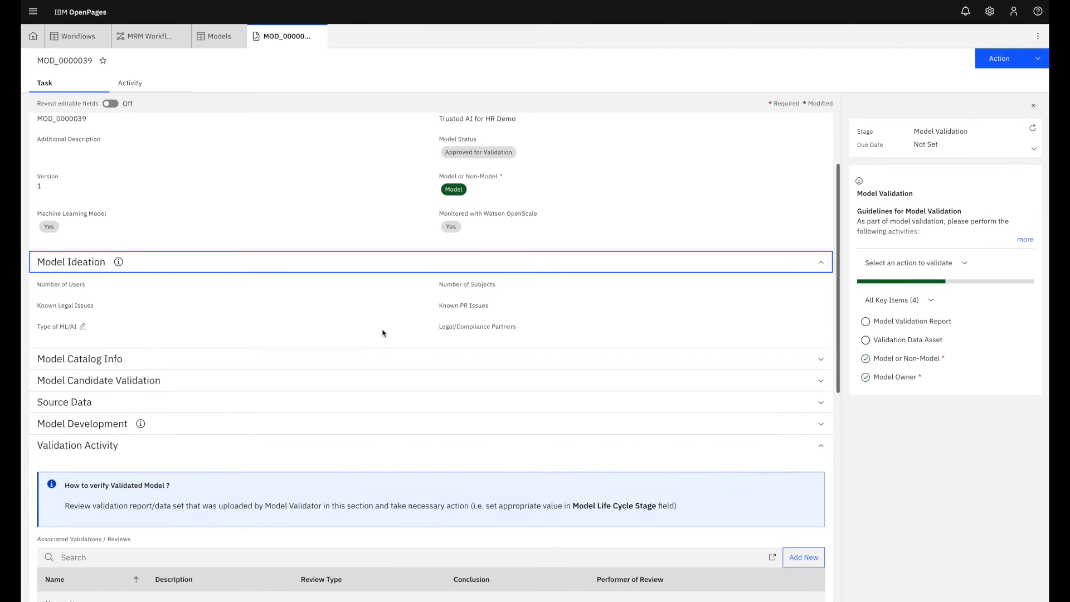
pyautogui.scroll(2, 383, 333)
pyautogui.scroll(-2, 383, 333)
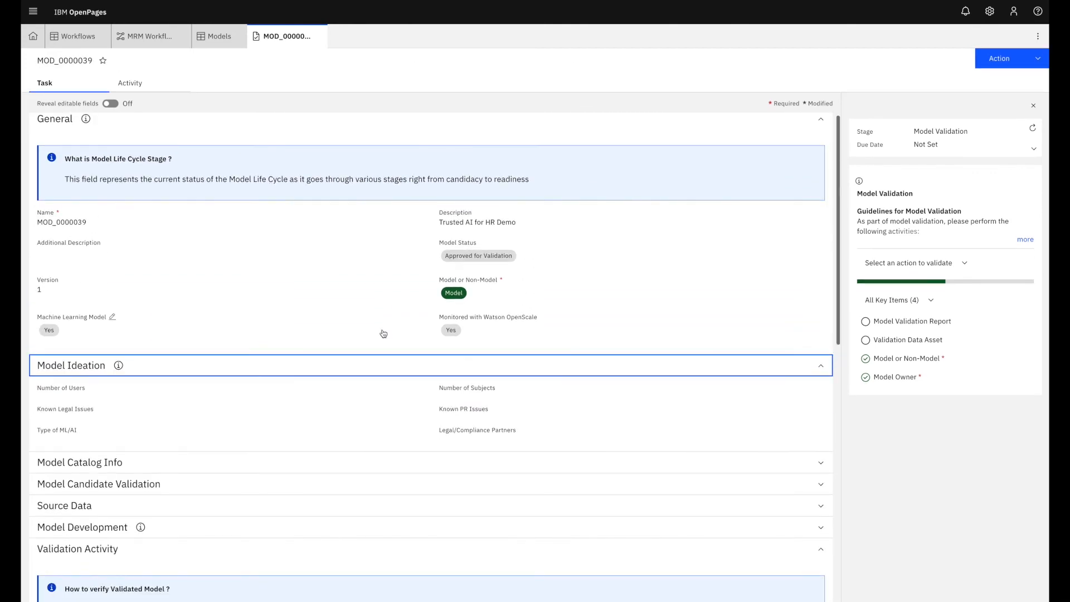
# - Expand the Model Candidate Validation and Model Catalog Info sections of the model and review their details
pyautogui.click(252, 385)
pyautogui.click(246, 366)
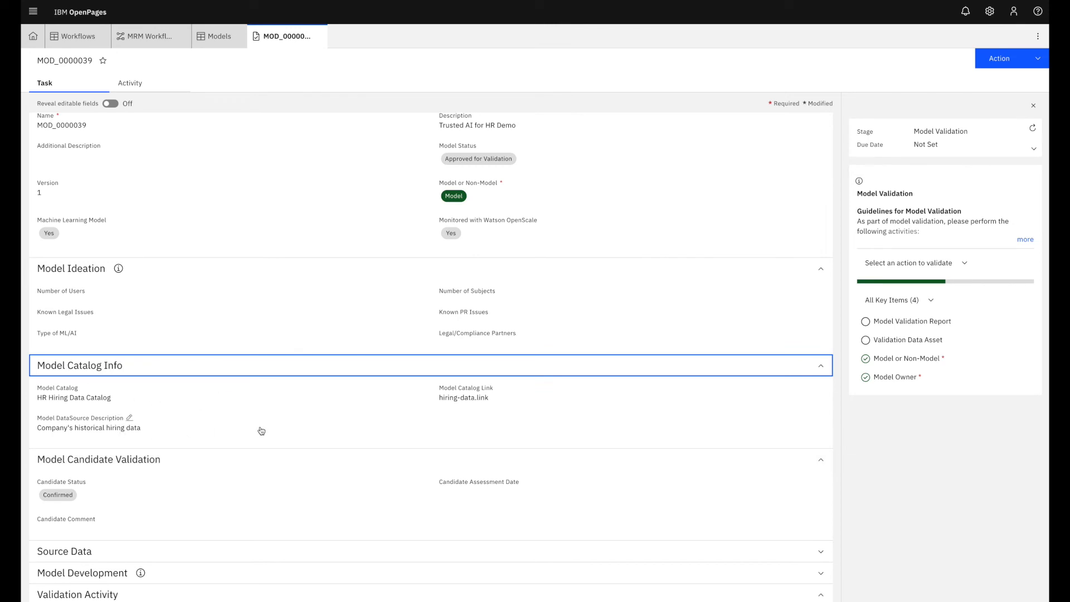
pyautogui.scroll(-1, 261, 431)
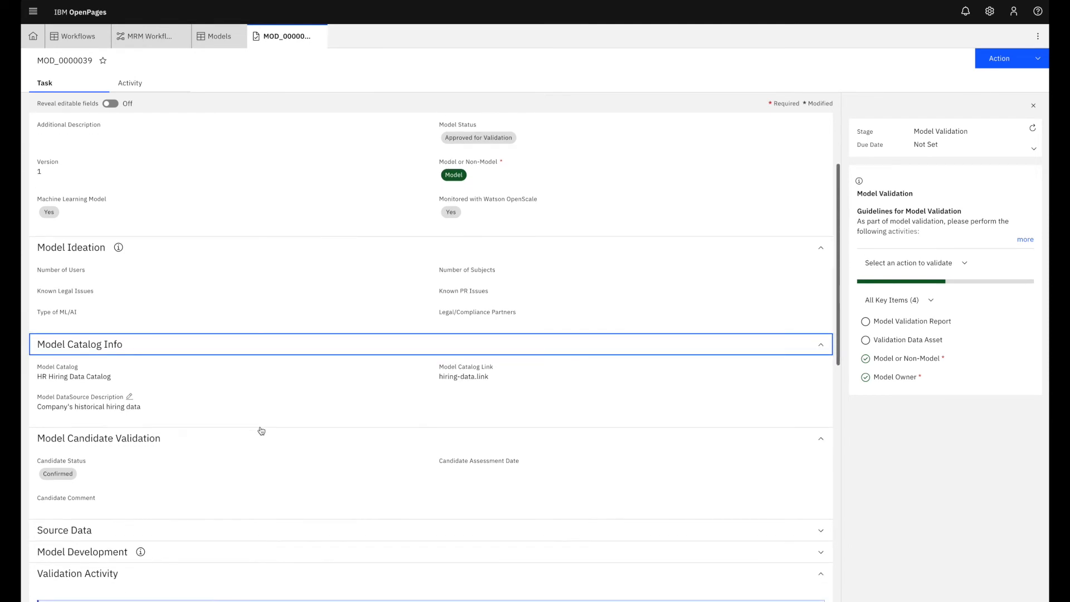
# - Expand the Associations section of model MOD_0000039 and review its relationship tree and OpenScale Metrics list
pyautogui.scroll(-2, 262, 431)
pyautogui.scroll(-10, 262, 431)
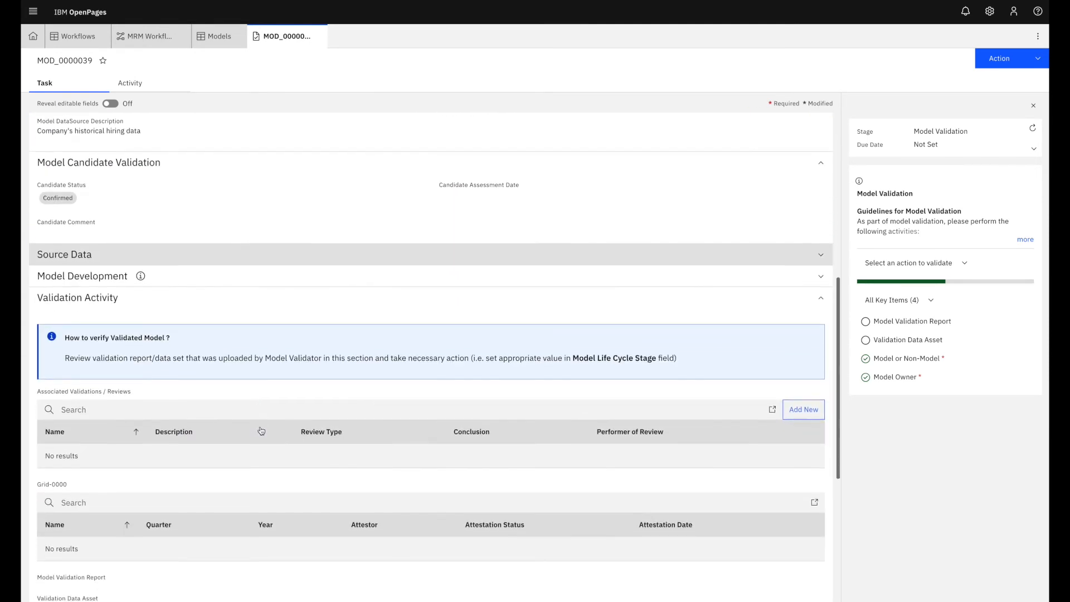
pyautogui.click(161, 442)
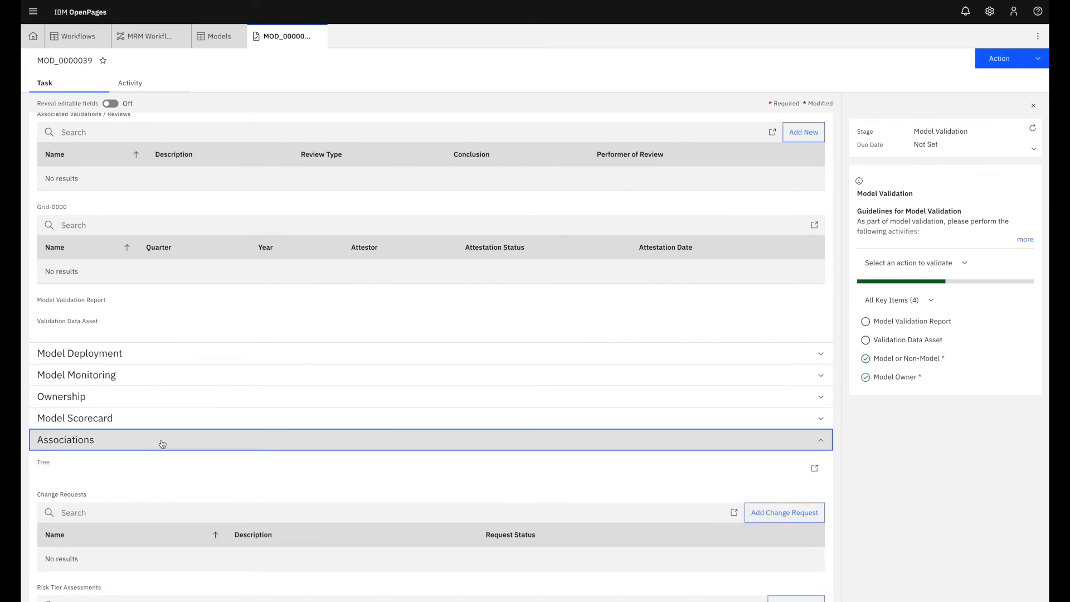
pyautogui.scroll(-4, 162, 444)
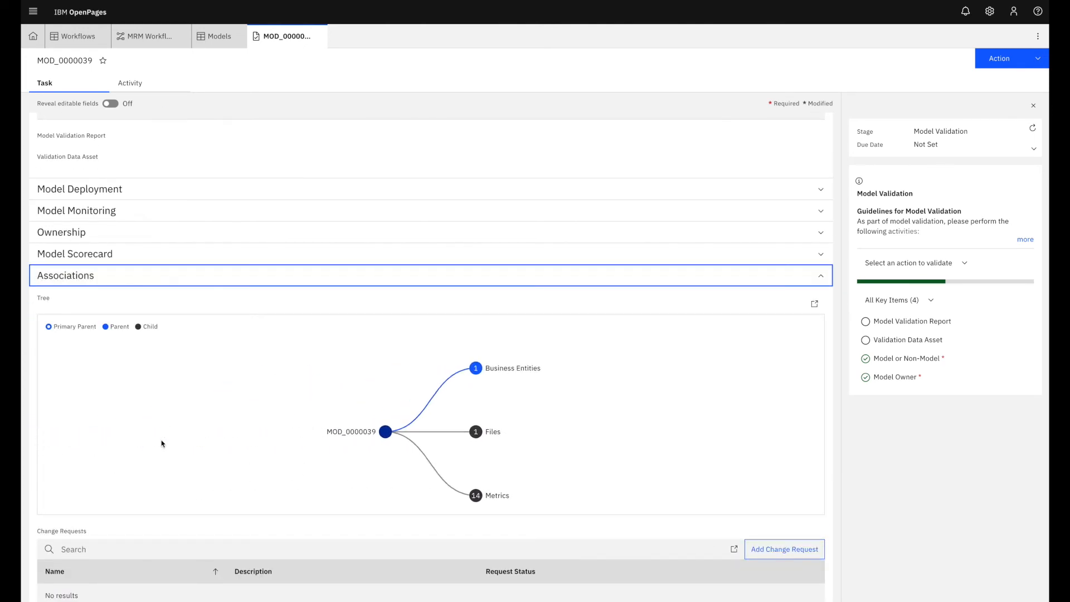
pyautogui.scroll(-10, 161, 444)
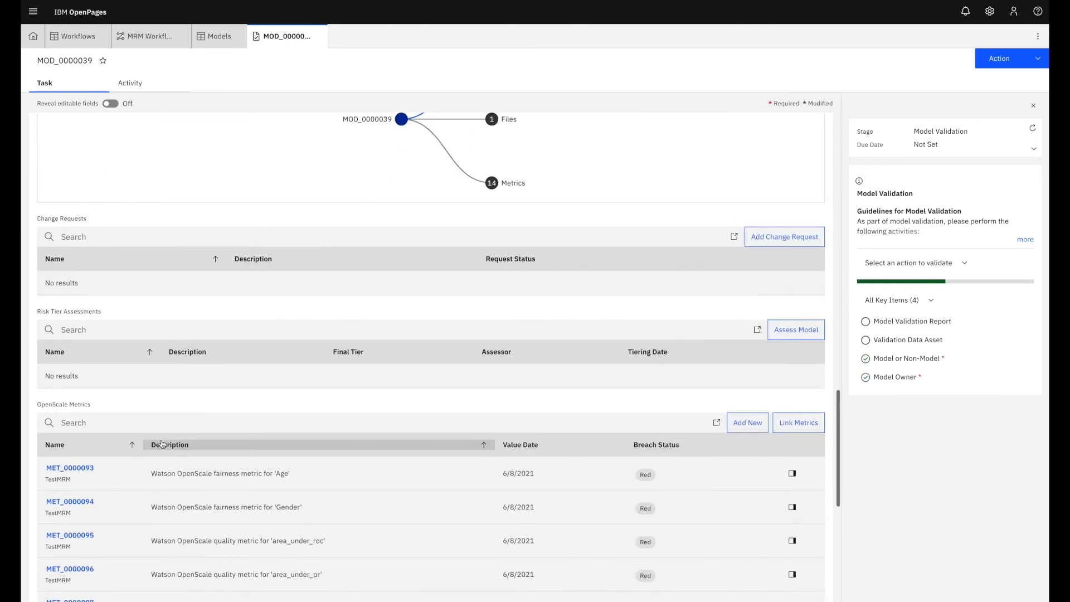
pyautogui.scroll(-2, 162, 444)
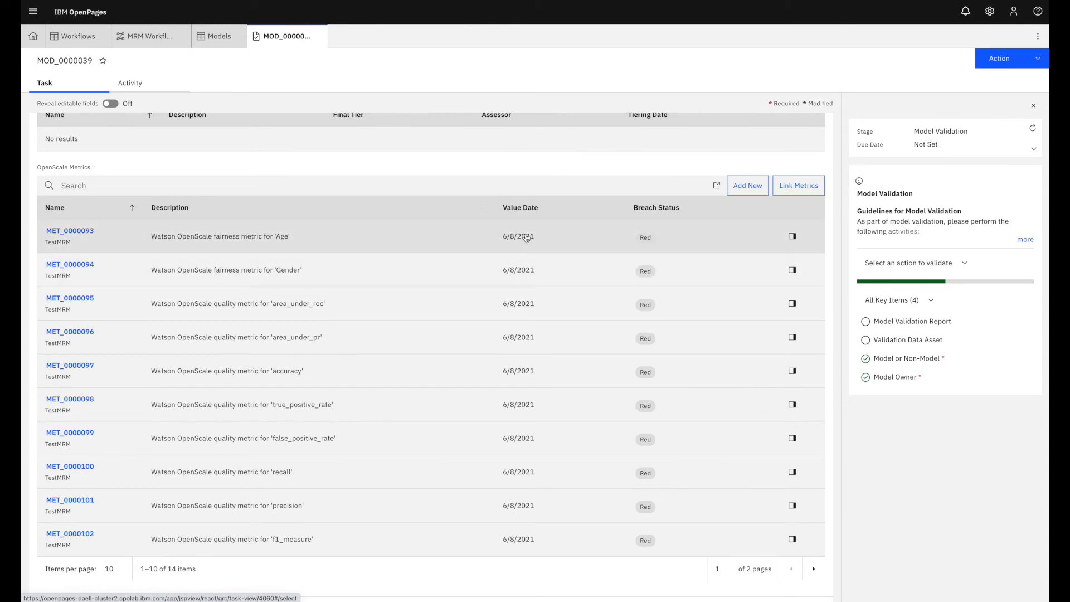
# - Open the OpenScale fairness metric for Age, MET_0000093, and review its last value information, metric values and monitored items
pyautogui.click(78, 232)
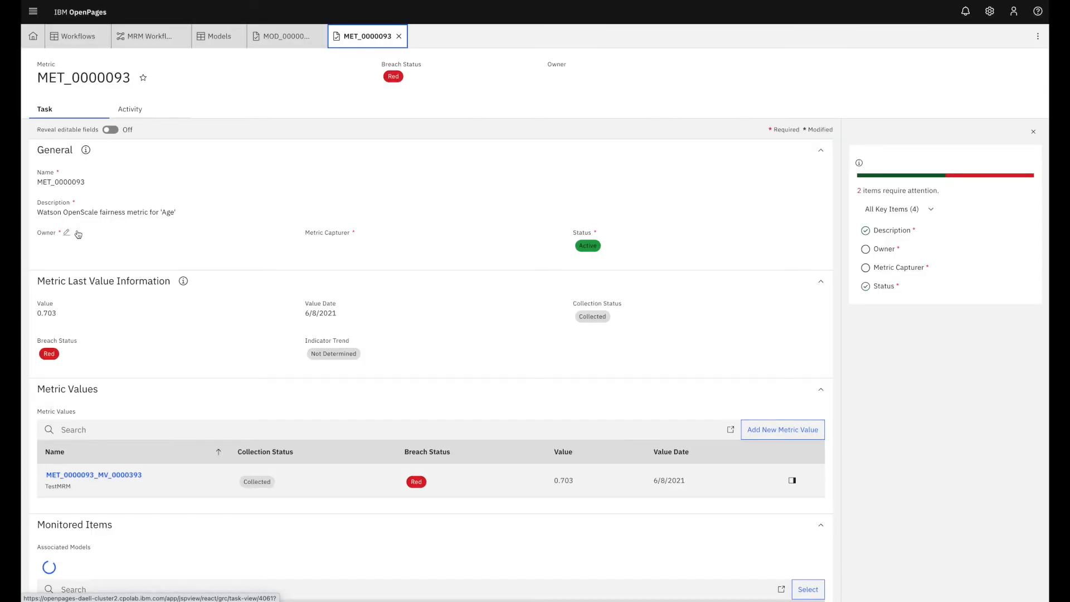
pyautogui.scroll(-3, 79, 235)
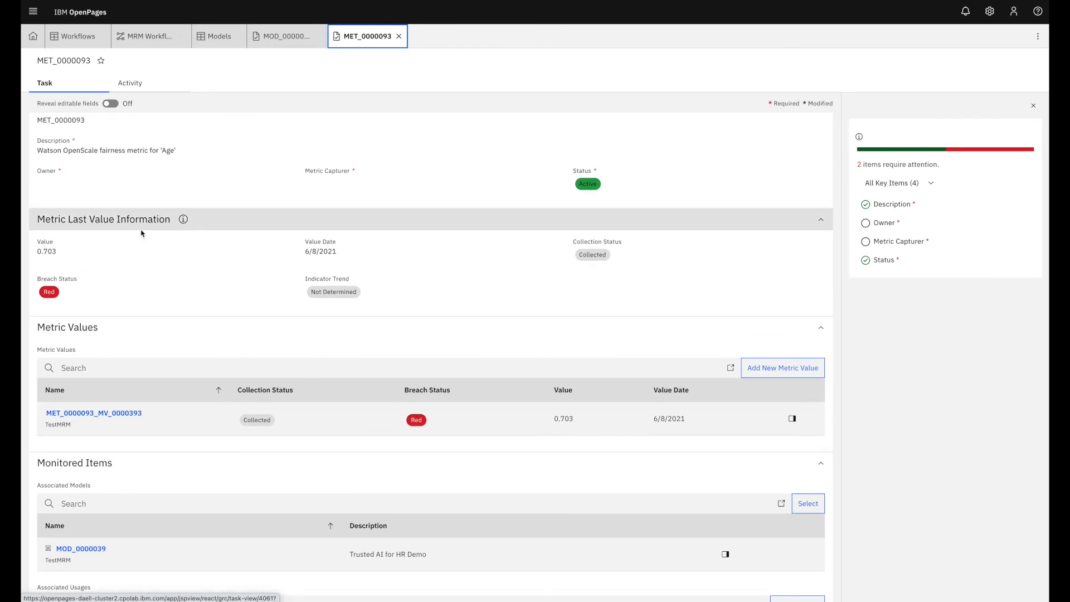
pyautogui.scroll(-2, 226, 289)
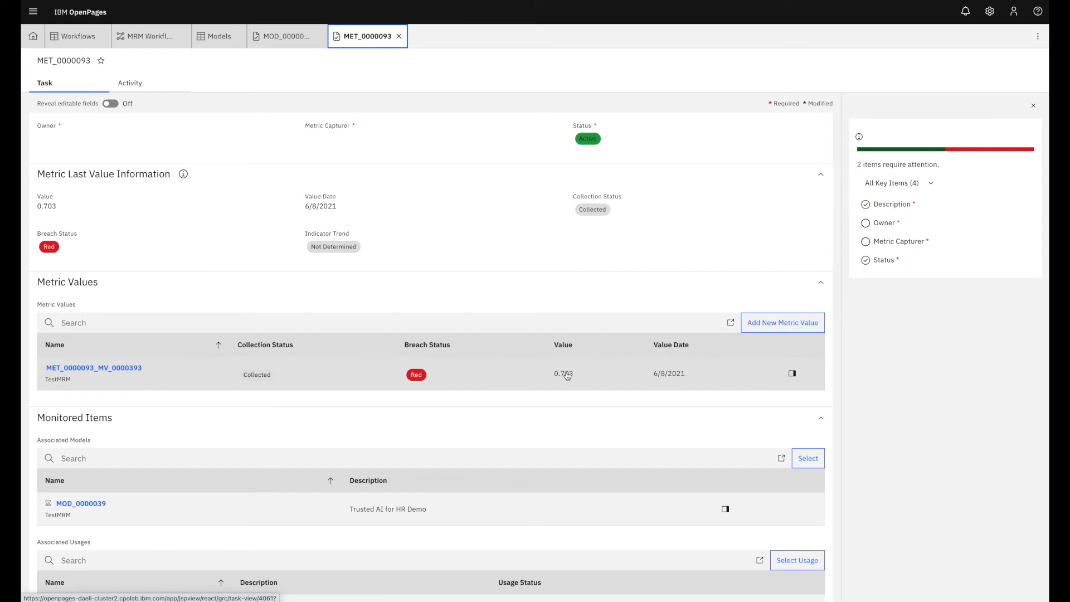
pyautogui.scroll(3, 583, 267)
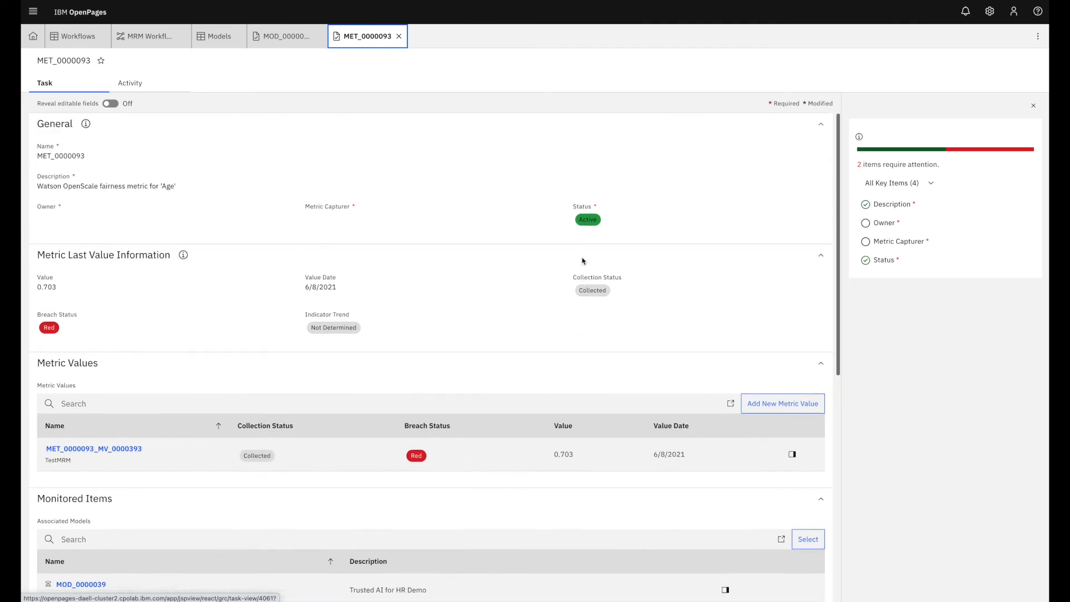
# - Return to model MOD_0000039, go to the Workflows list in the solution configuration and open MRM Workflow
pyautogui.click(276, 36)
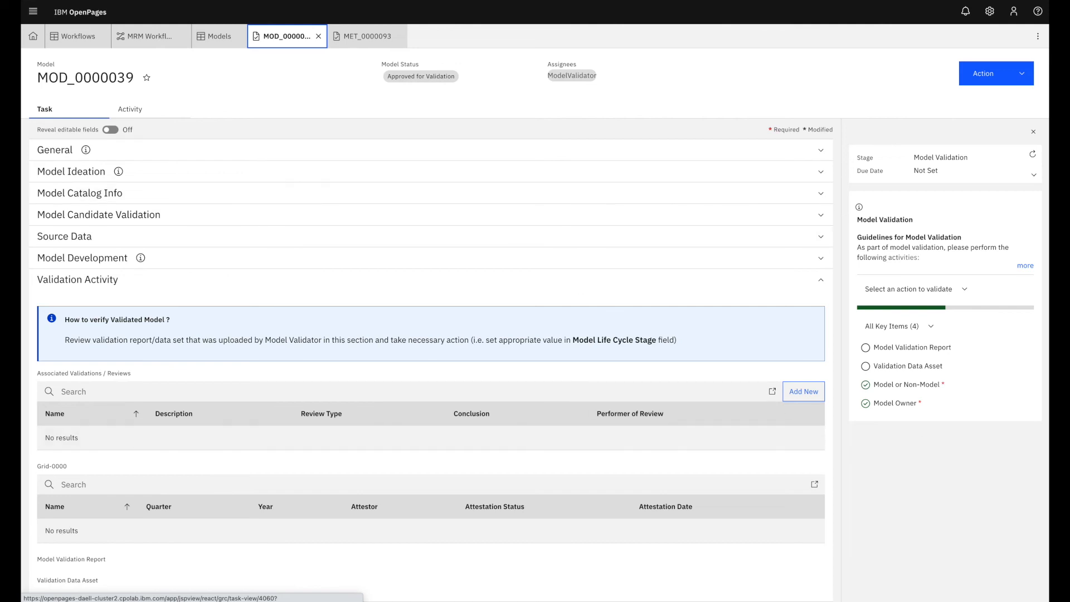
pyautogui.click(991, 11)
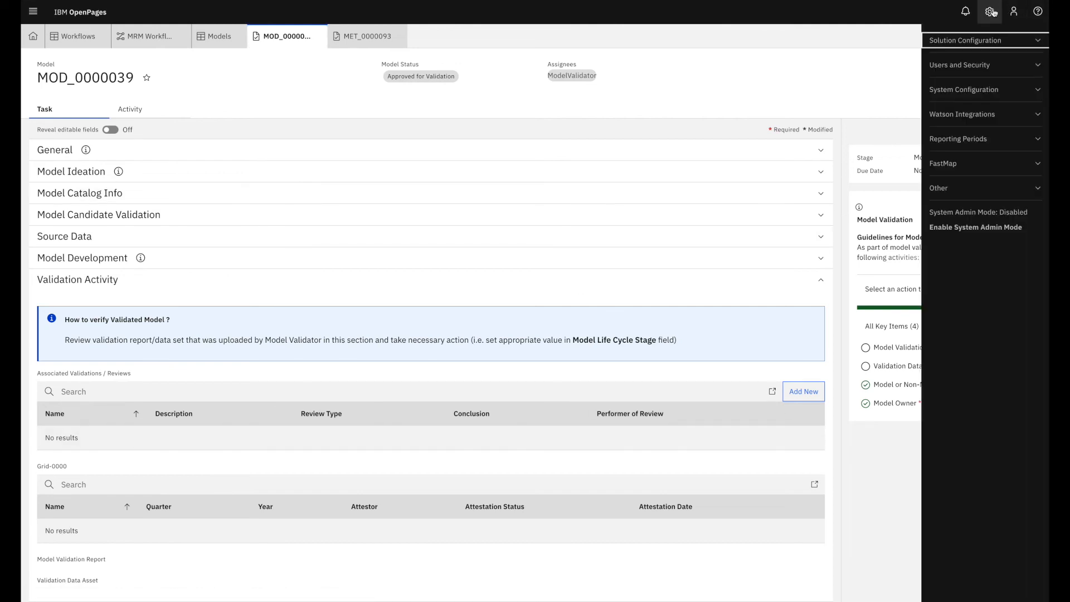
pyautogui.click(976, 41)
pyautogui.click(971, 94)
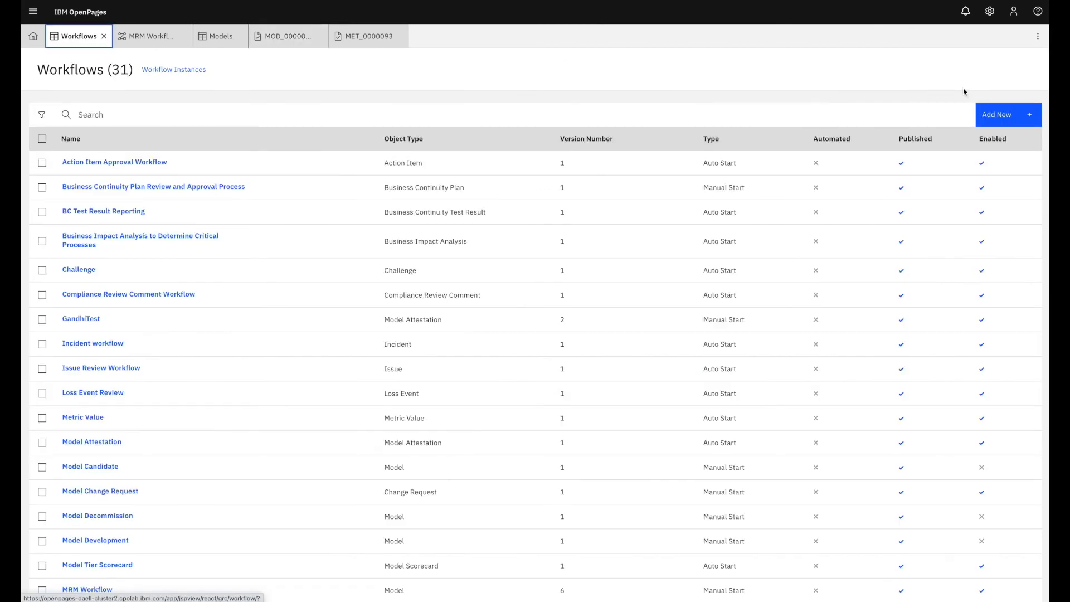
pyautogui.scroll(-2, 354, 415)
pyautogui.scroll(-2, 354, 414)
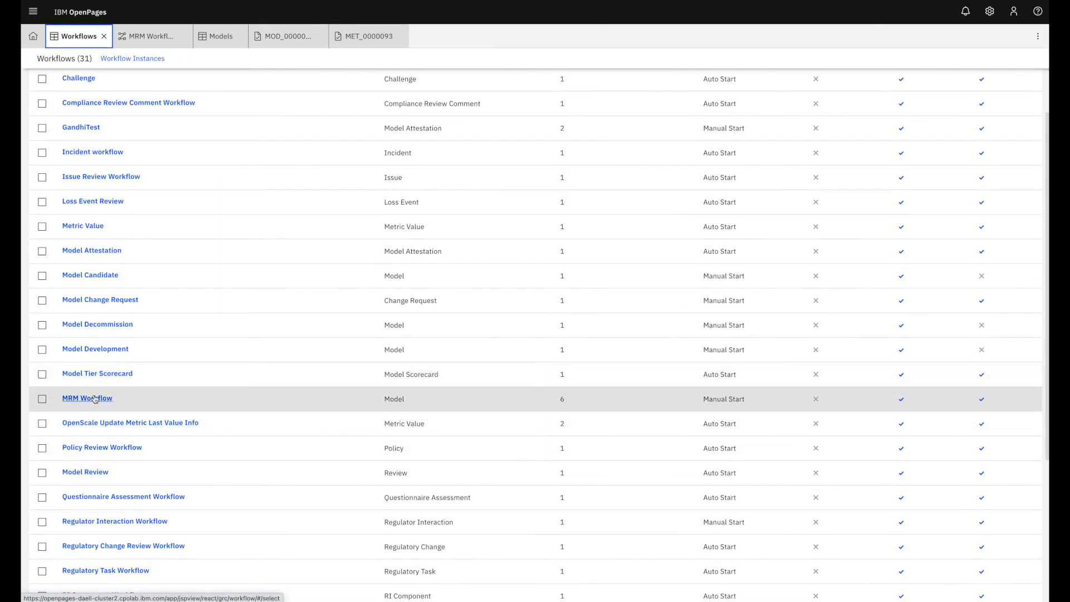
pyautogui.click(96, 399)
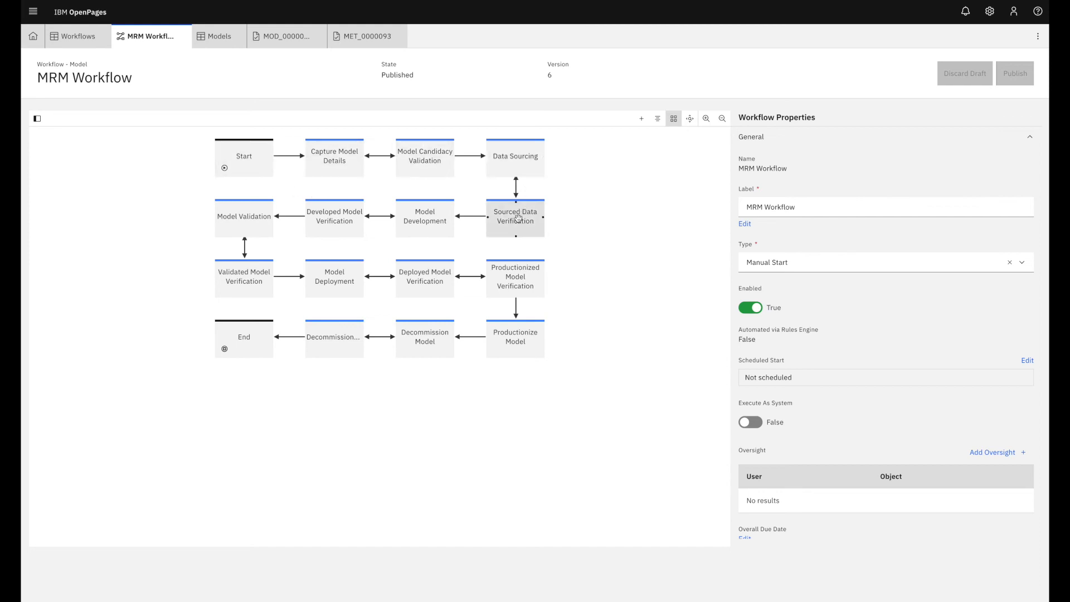
# - Select the Model Validation stage of the workflow and inspect its Assignees and Subscribers and Task View Overrides
pyautogui.click(242, 219)
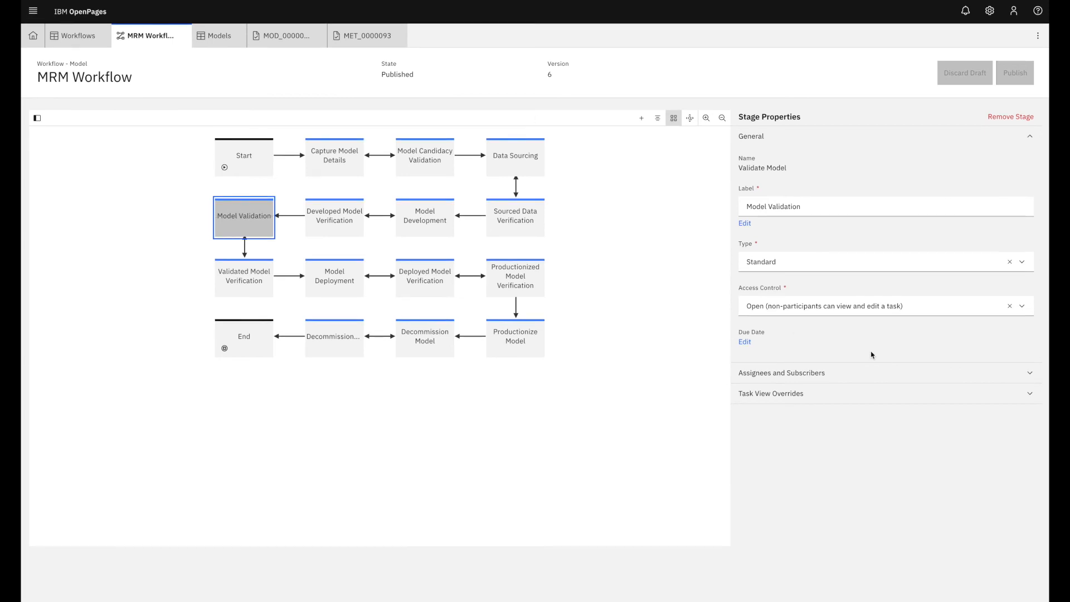
pyautogui.click(878, 374)
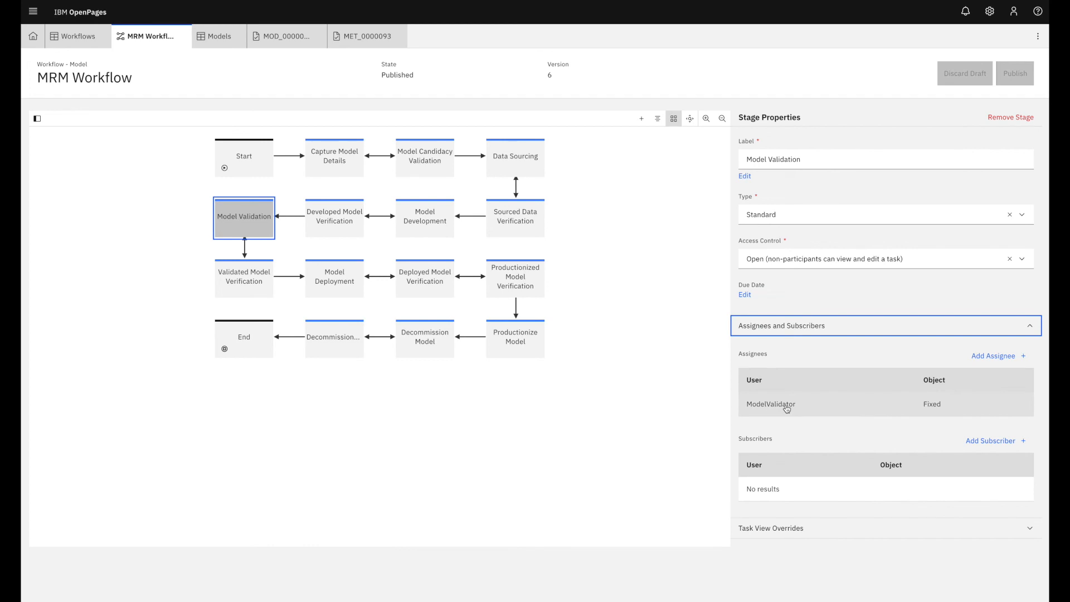
pyautogui.click(866, 522)
pyautogui.scroll(-5, 866, 523)
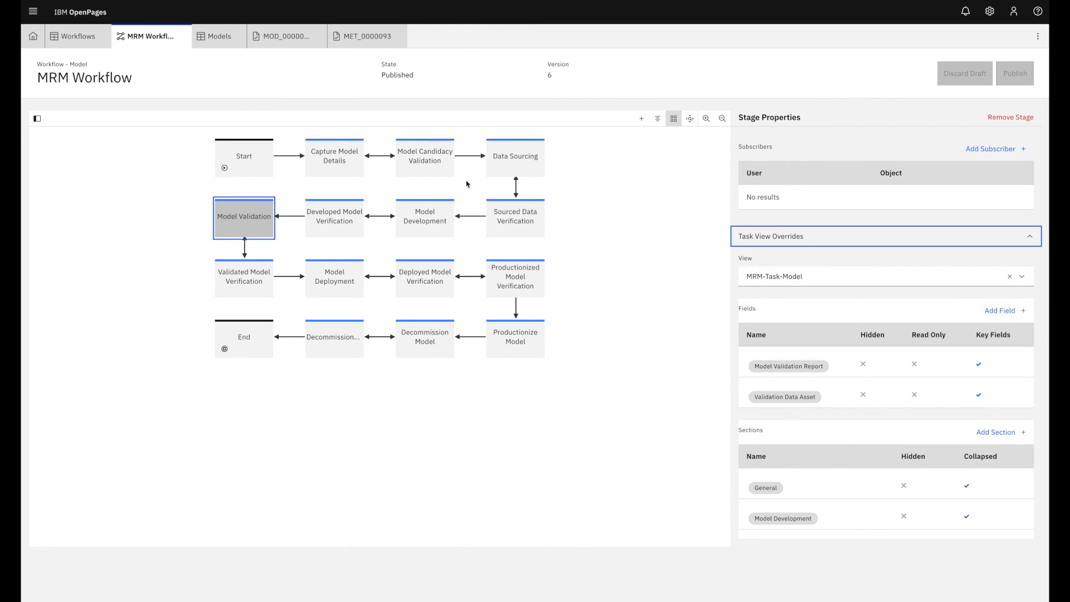
# - Go back to model MOD_0000039 and check its current Model Validation stage guidelines and key items
pyautogui.click(289, 42)
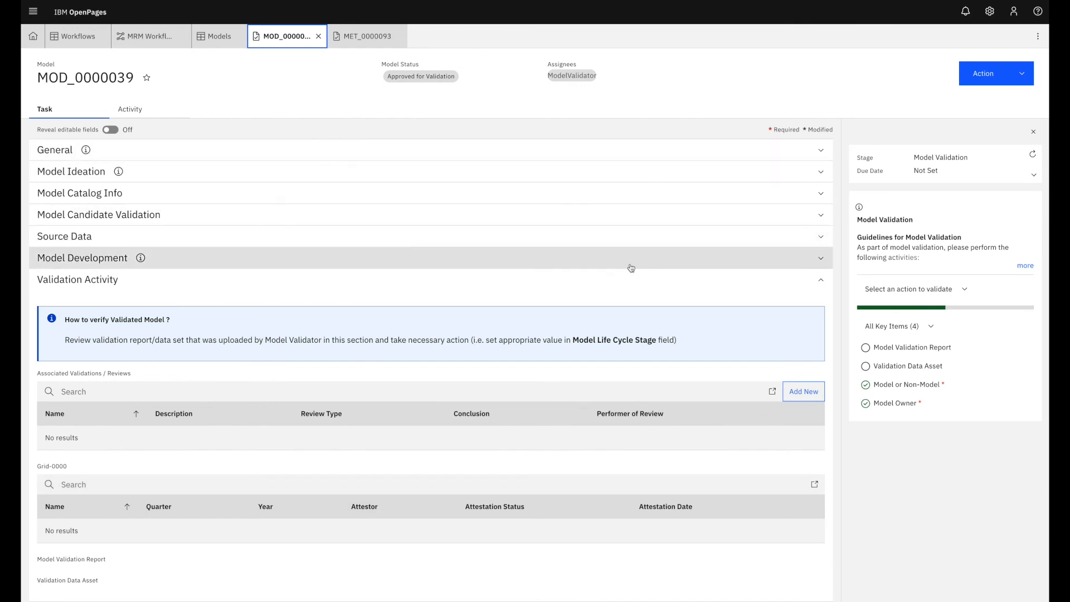
pyautogui.moveTo(858, 220); pyautogui.dragTo(916, 223)
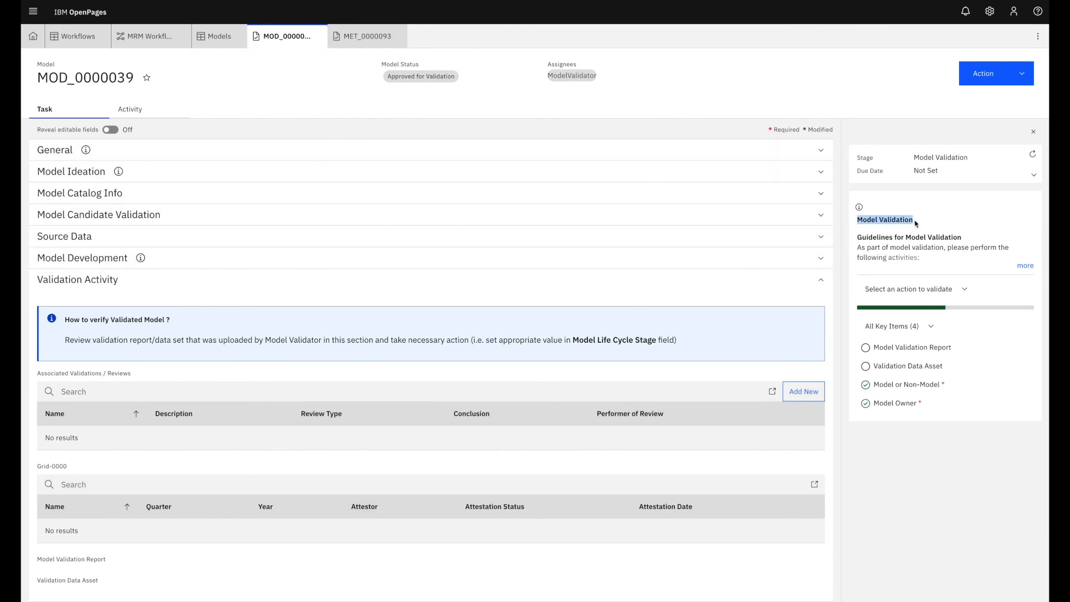
pyautogui.click(917, 224)
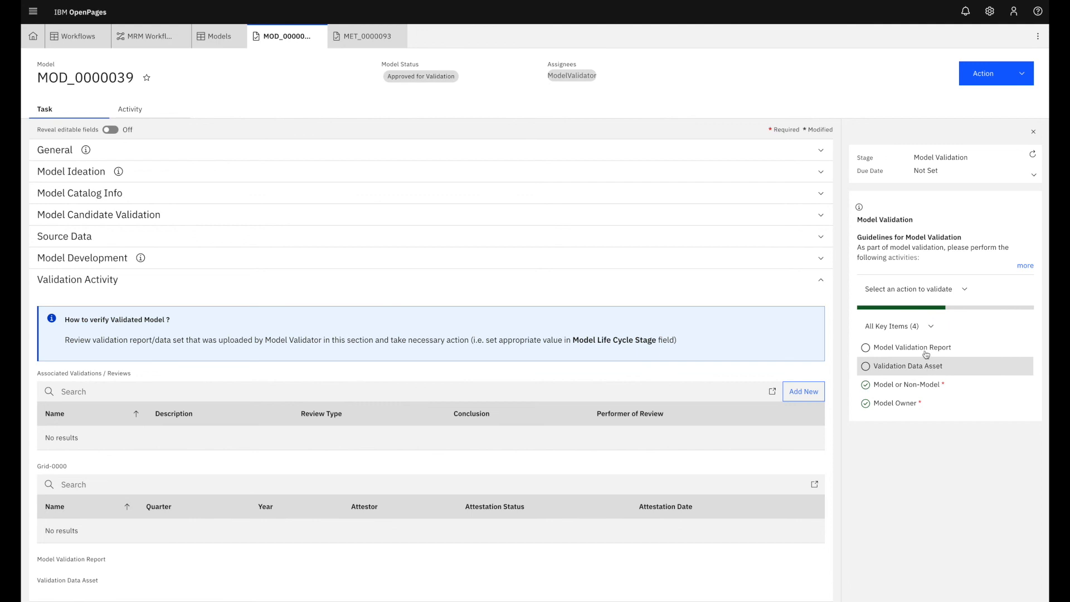